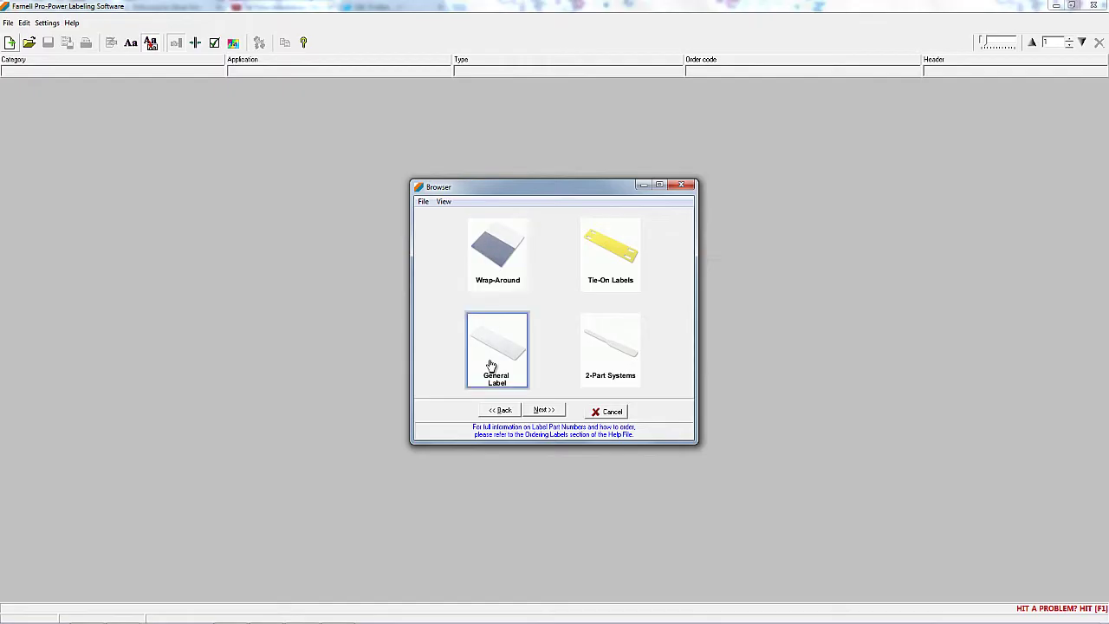
Step: Start a label job from the 88mm x 22mm tie-on template 2075096 with the header text NEW JOB
click(600, 278)
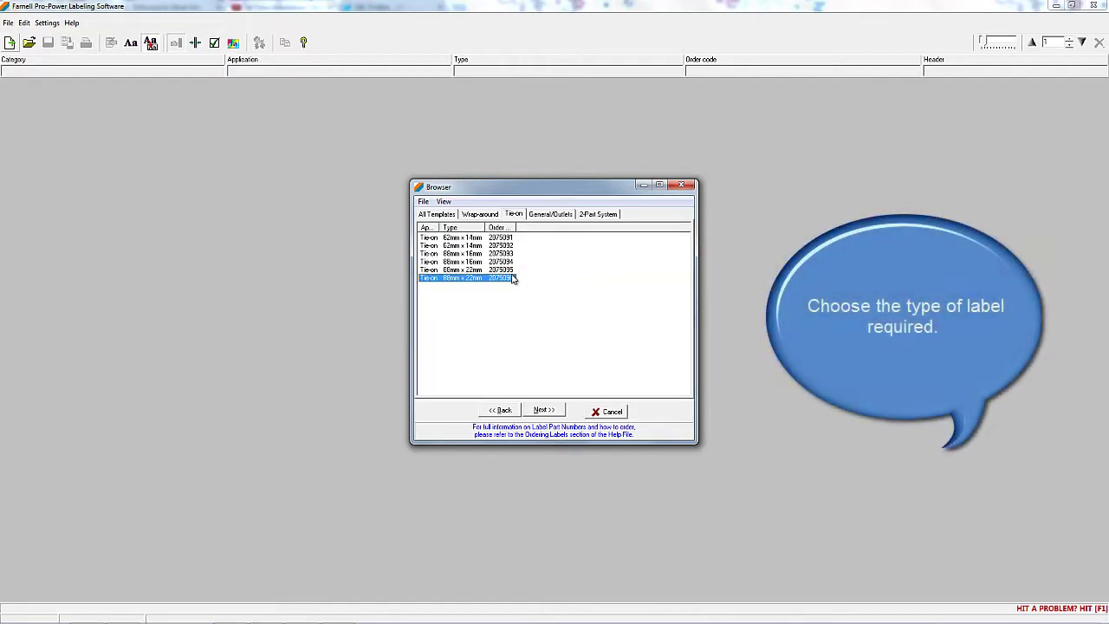
click(545, 410)
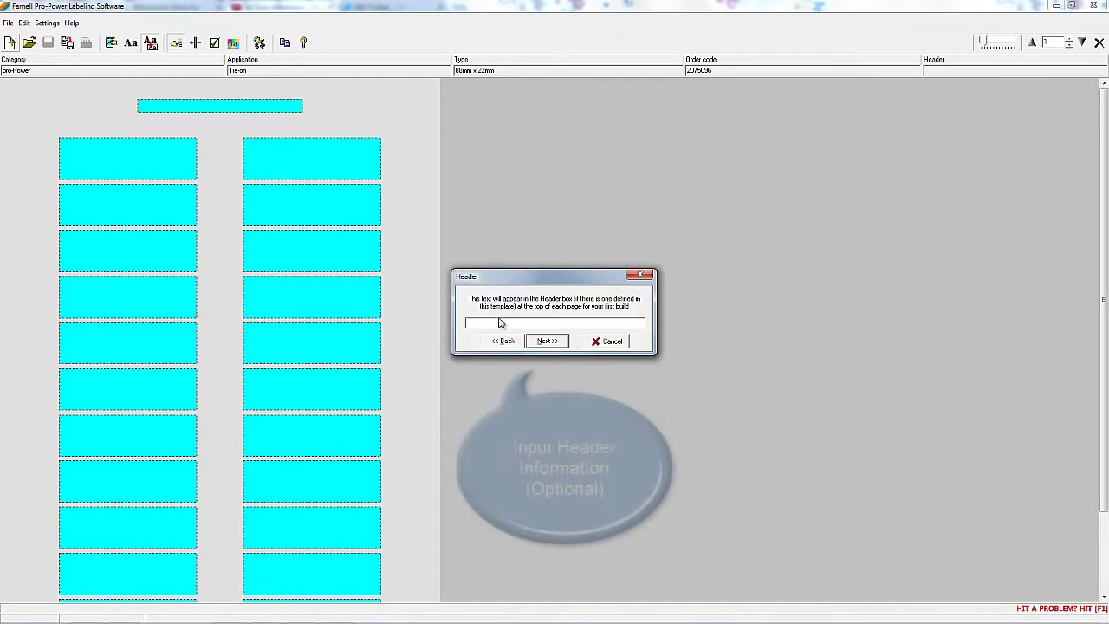
text(NEW)
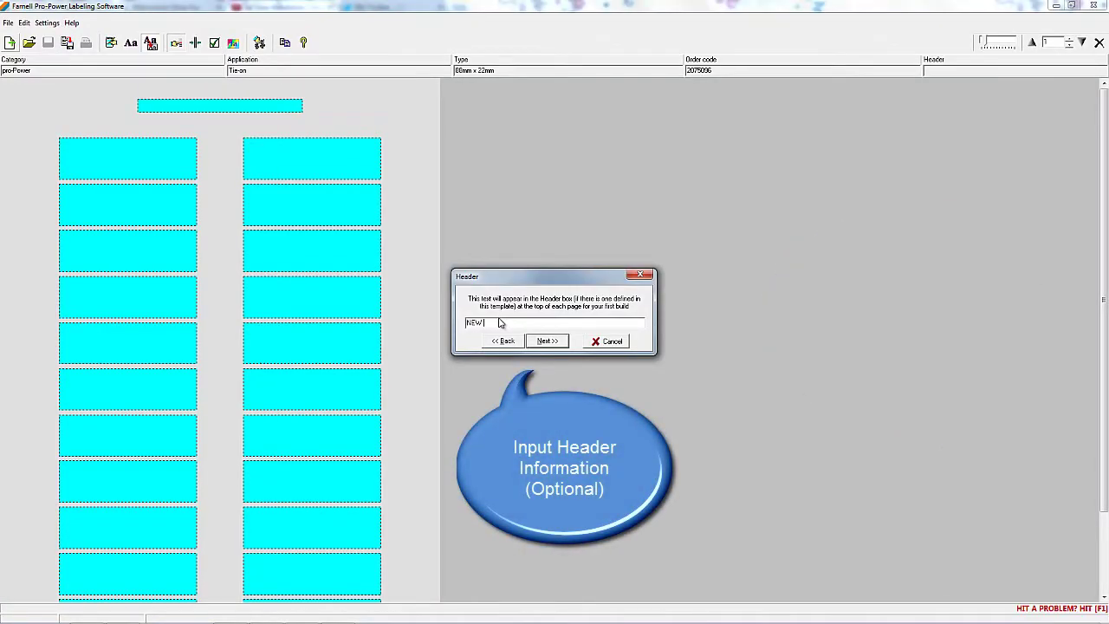
text( JOB)
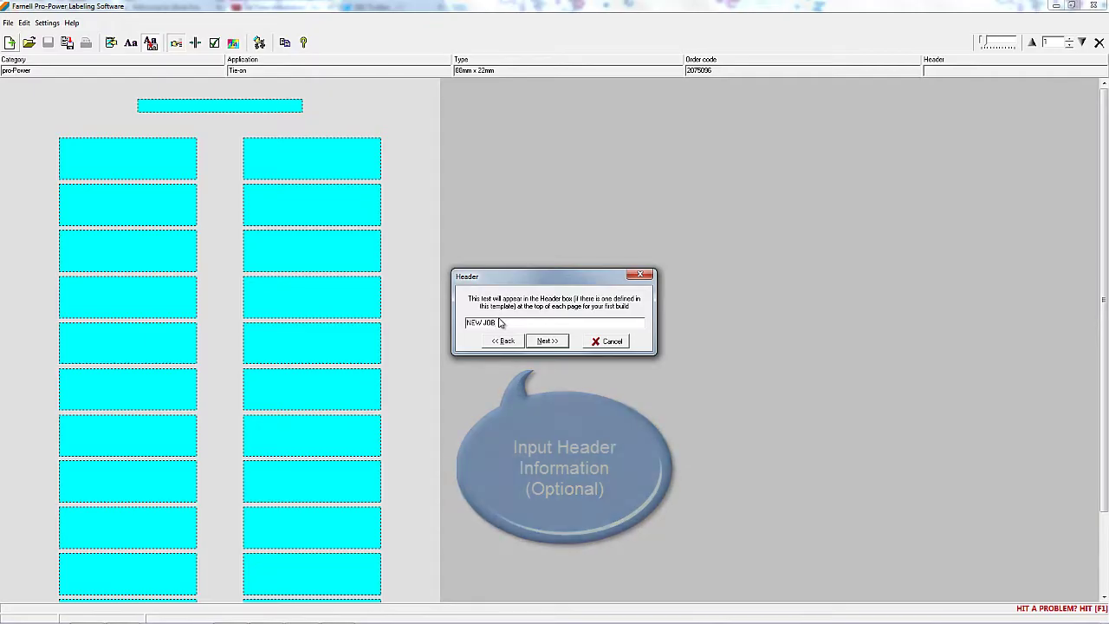
click(548, 342)
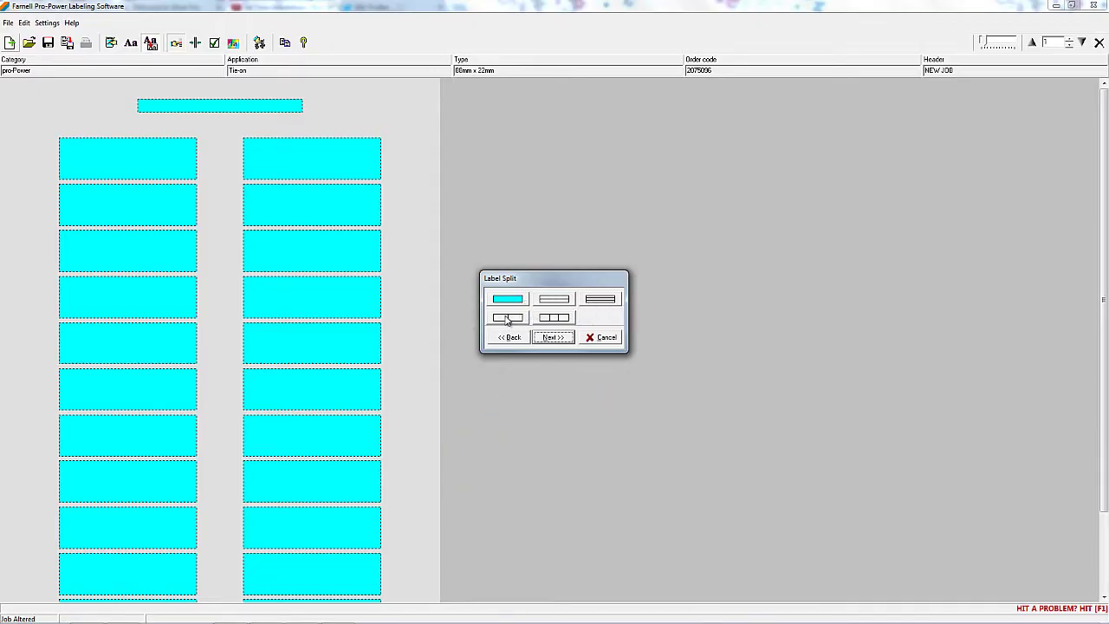
Step: Keep the labels unsplit and create three data segments for the first build
click(556, 338)
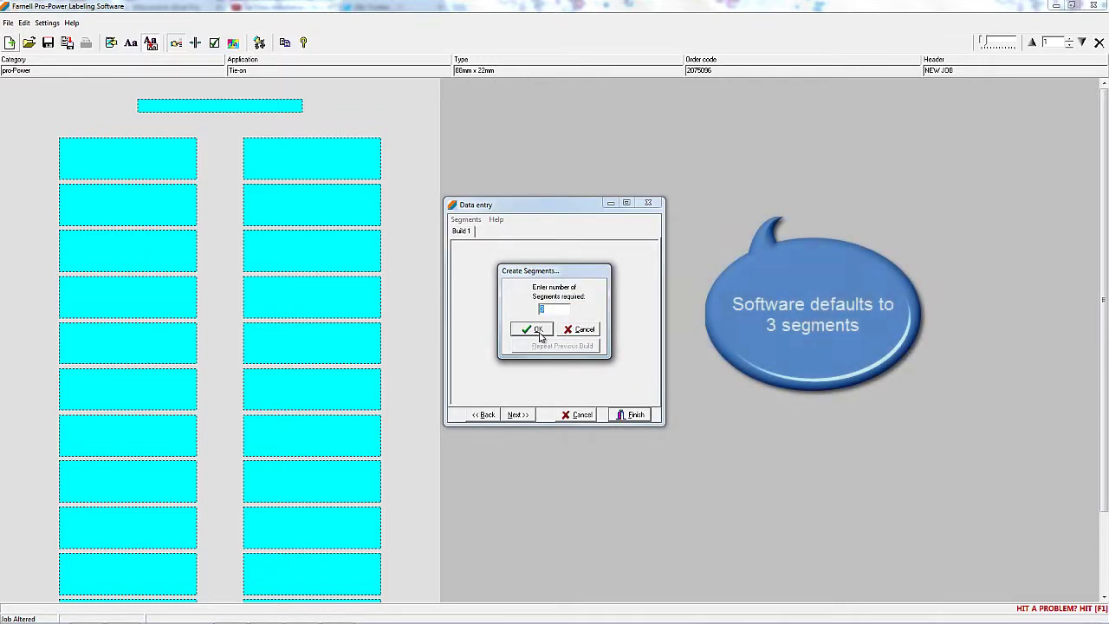
click(537, 331)
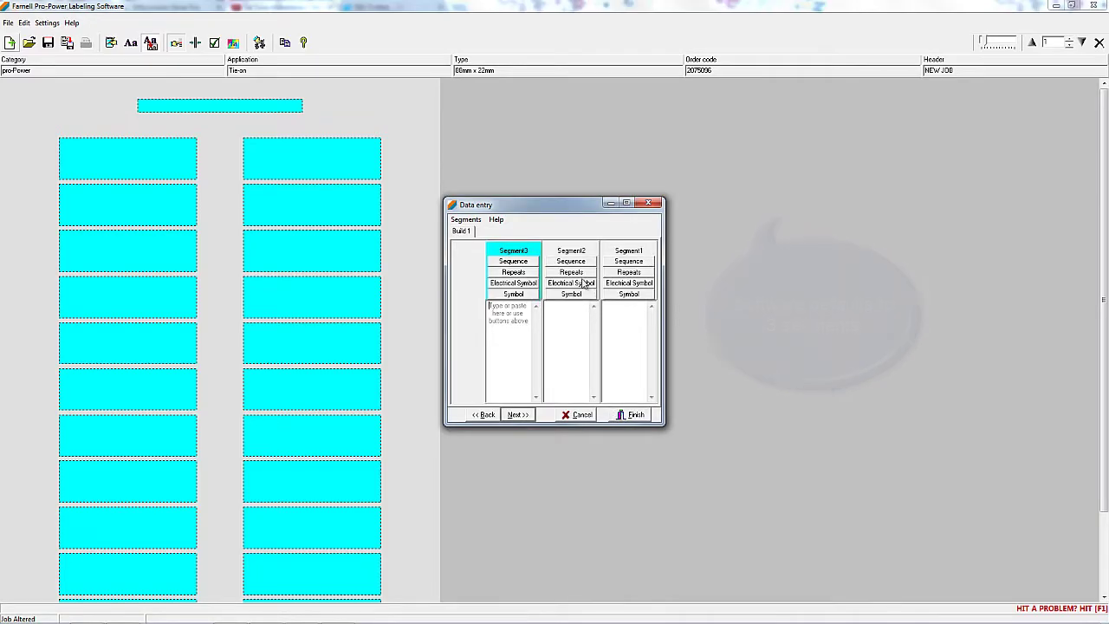
Step: Fill Segment2 with a number sequence from 001 to 100 and generate the labels
click(571, 252)
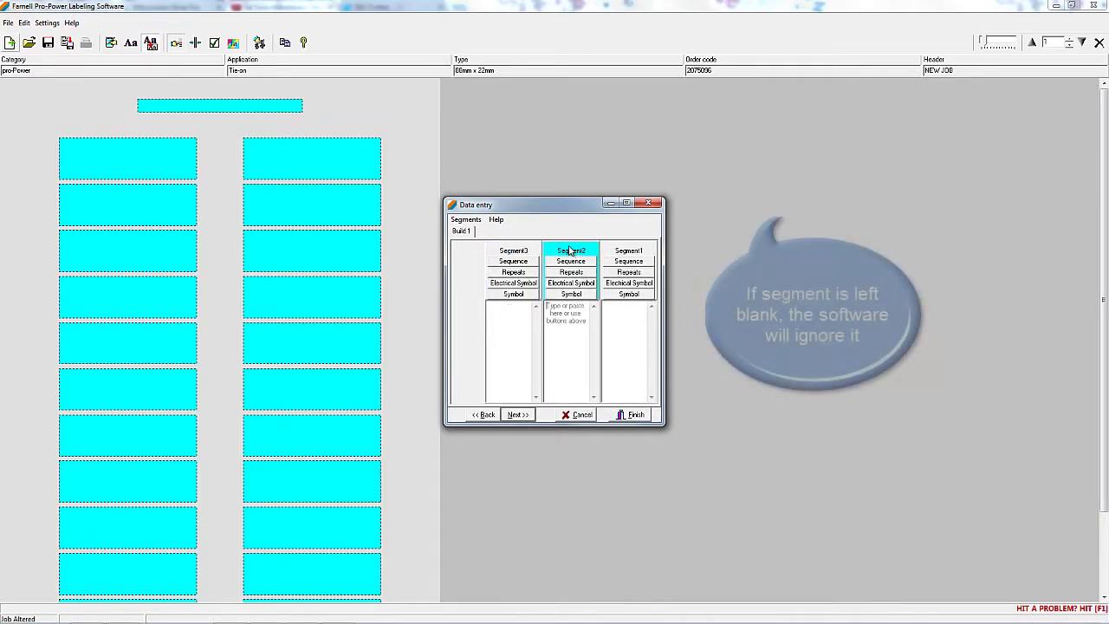
click(571, 262)
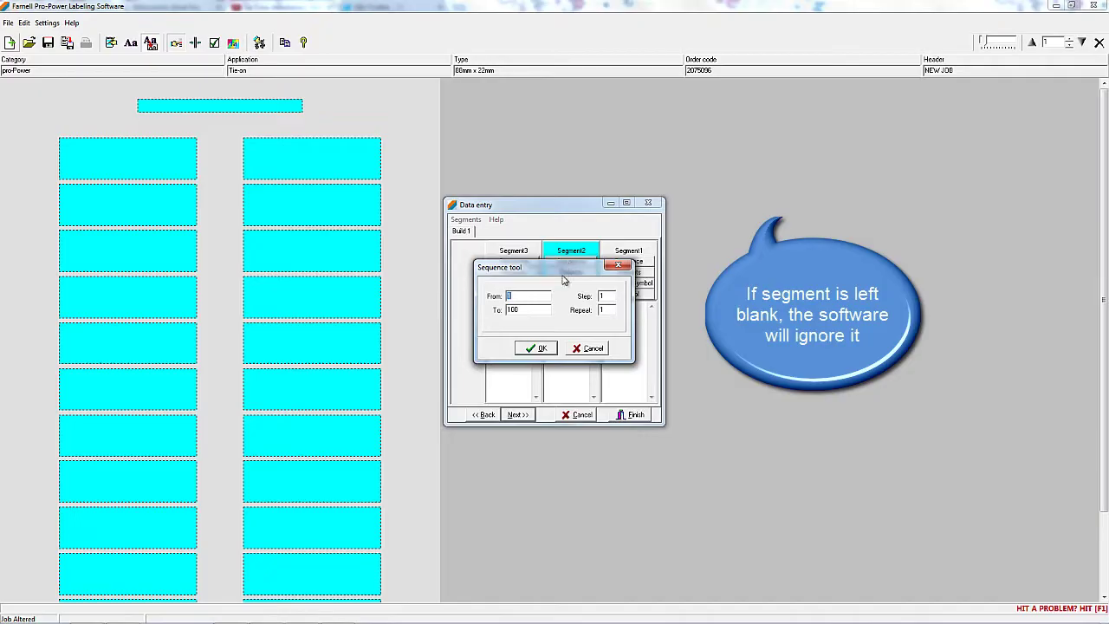
click(542, 349)
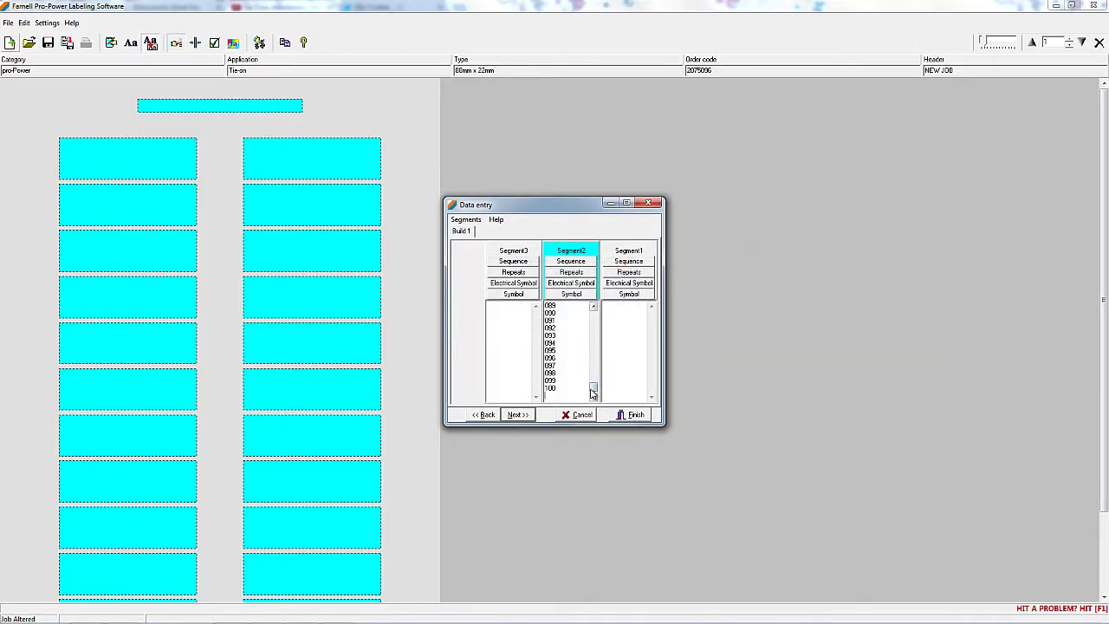
drag(594, 387, 607, 312)
click(627, 415)
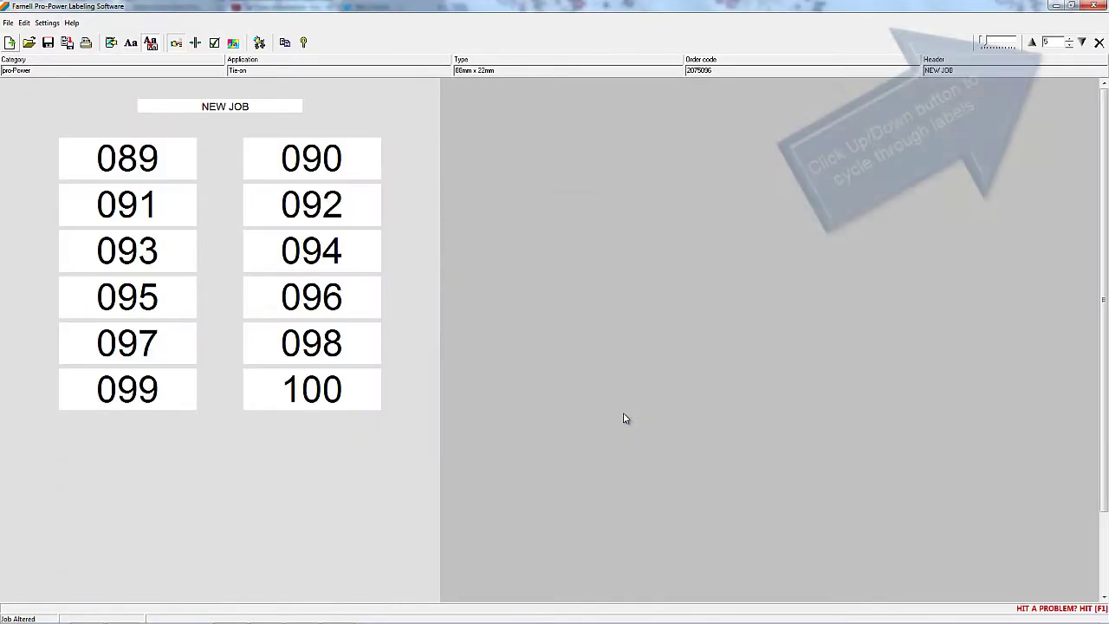
Step: Check the label pages back to page 1 and add the suffix A to the labels in Segment1
click(1071, 45)
click(1071, 45)
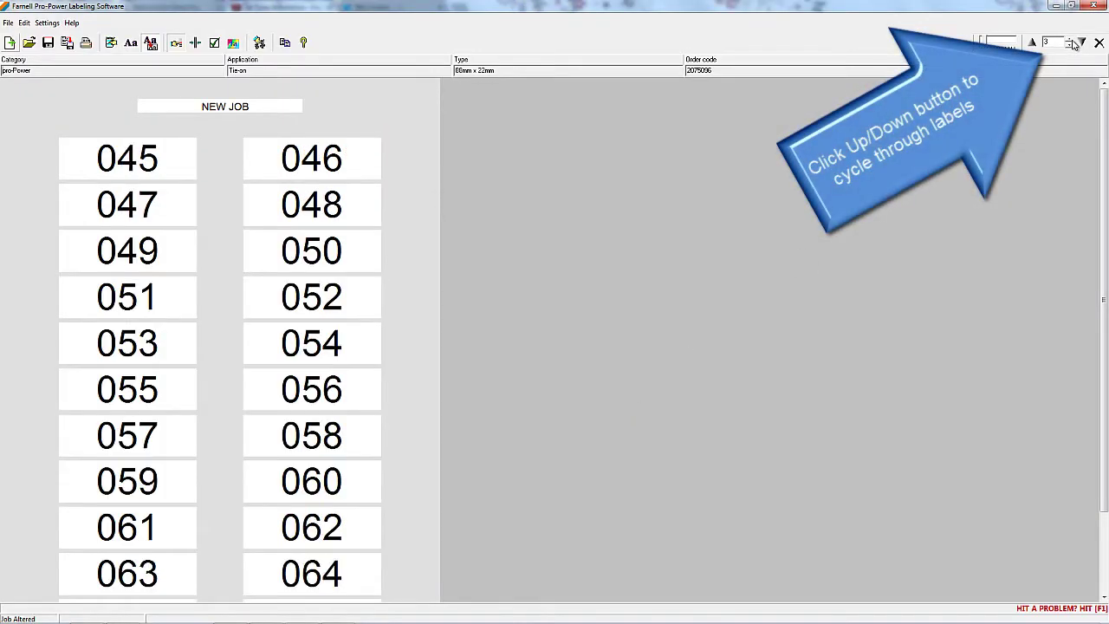
click(1071, 45)
click(1071, 45)
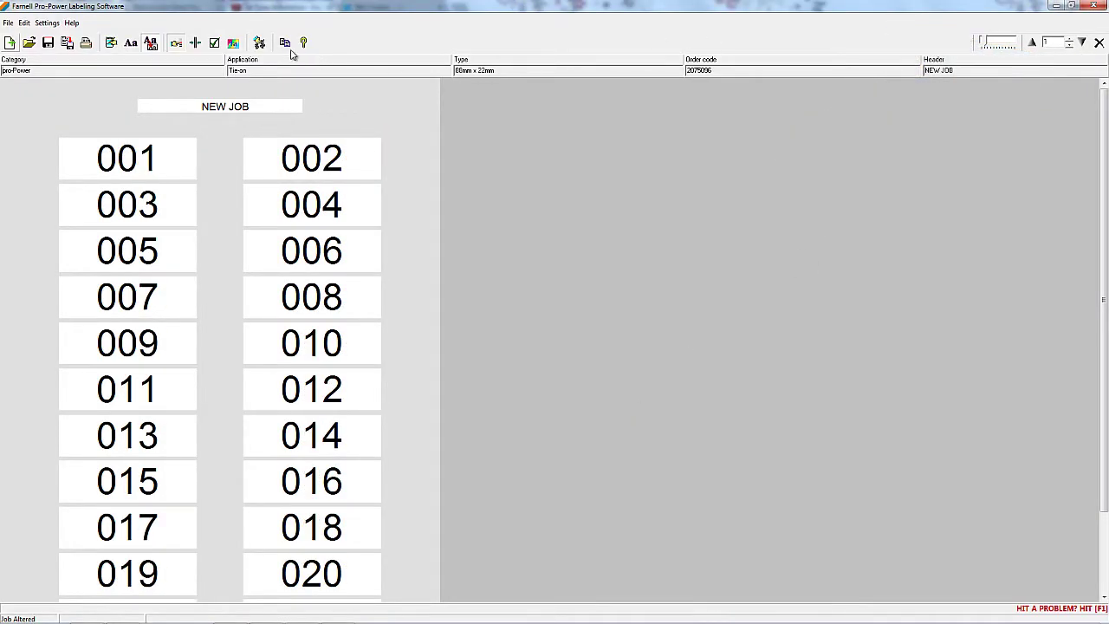
click(259, 43)
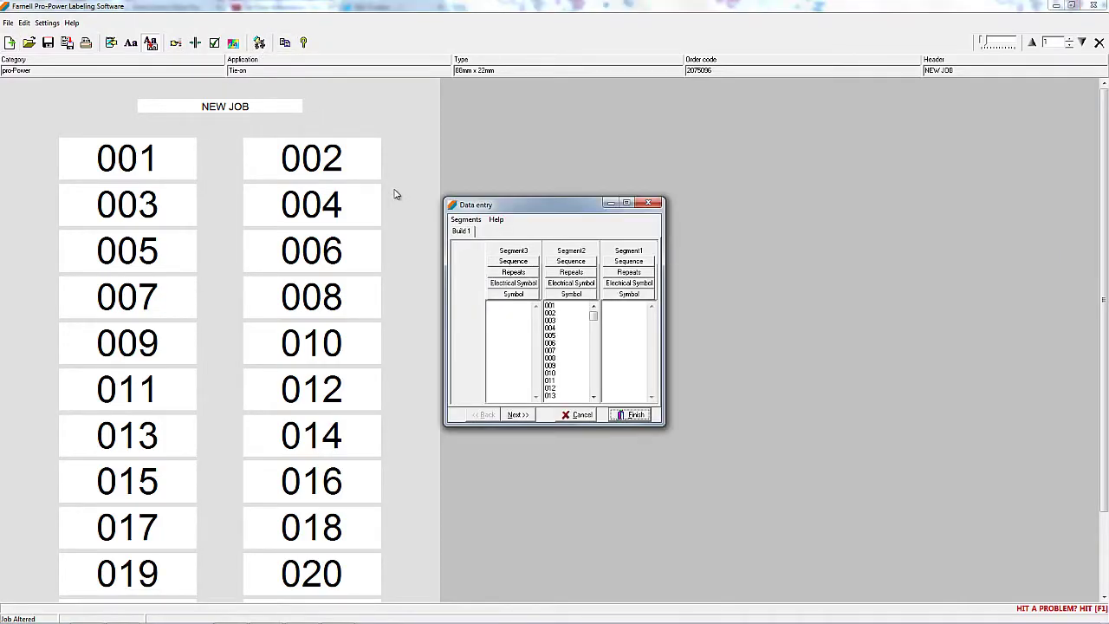
click(622, 312)
text(A)
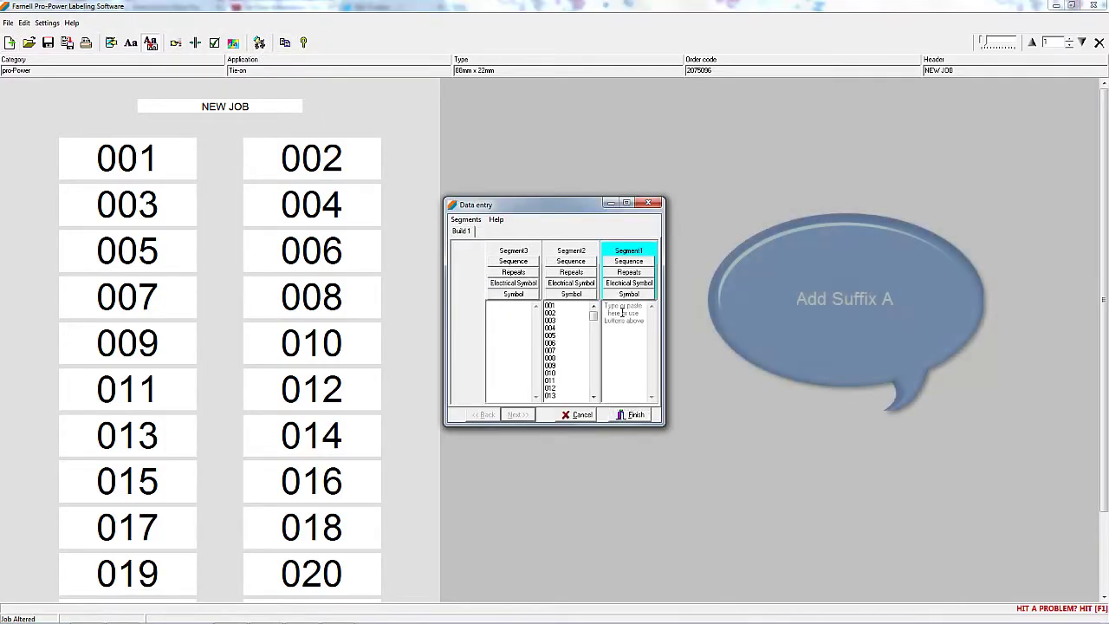
click(635, 415)
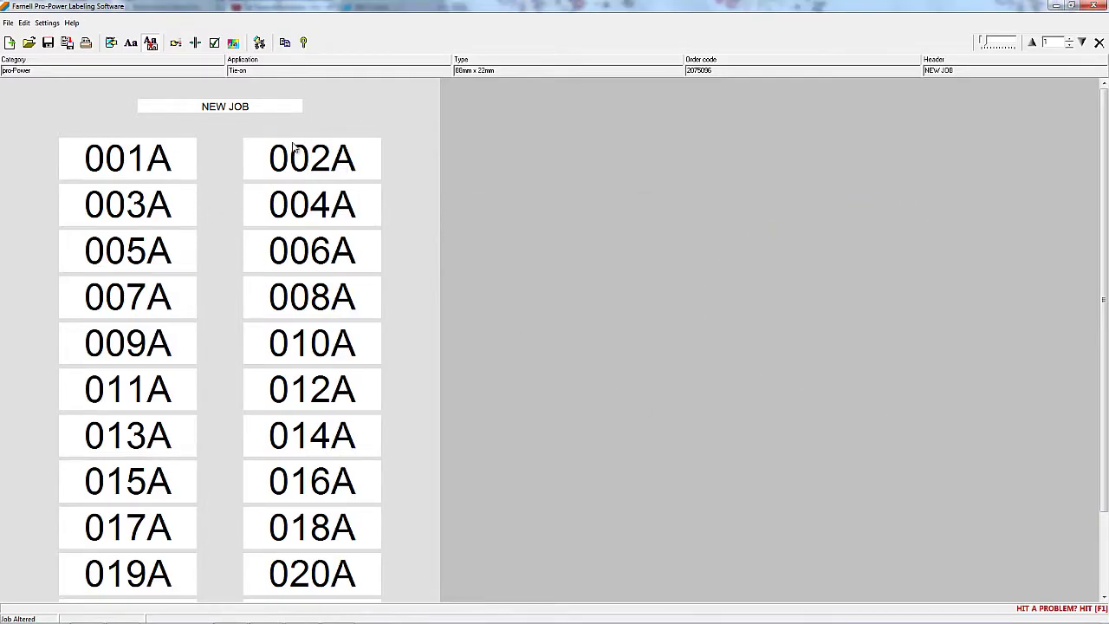
Step: Add B as a second suffix below A in Segment1 and update the labels
click(259, 44)
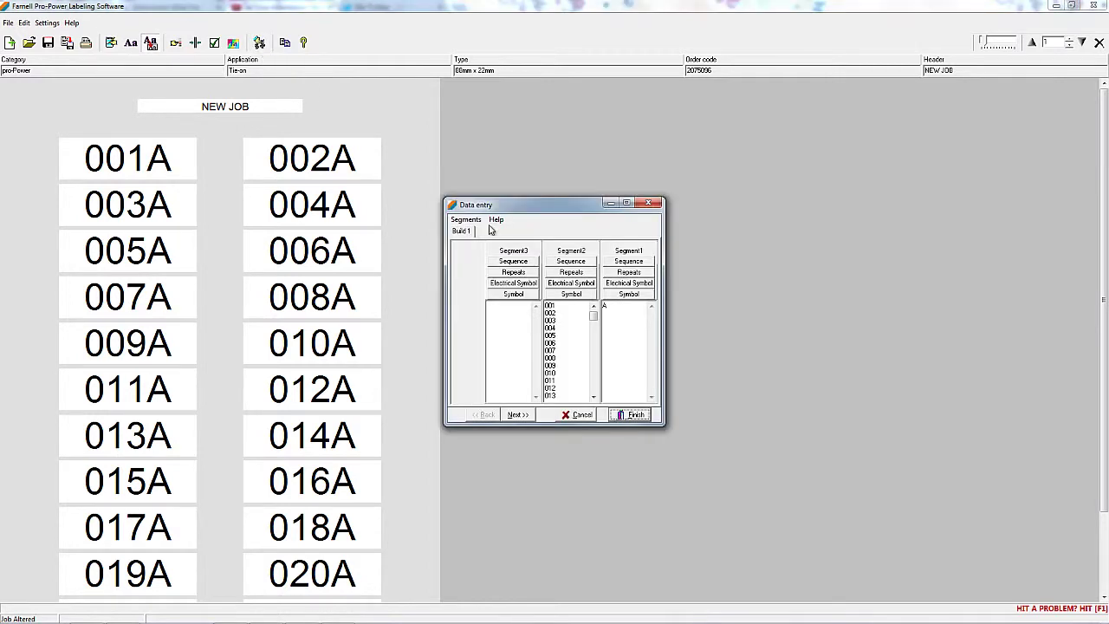
click(615, 306)
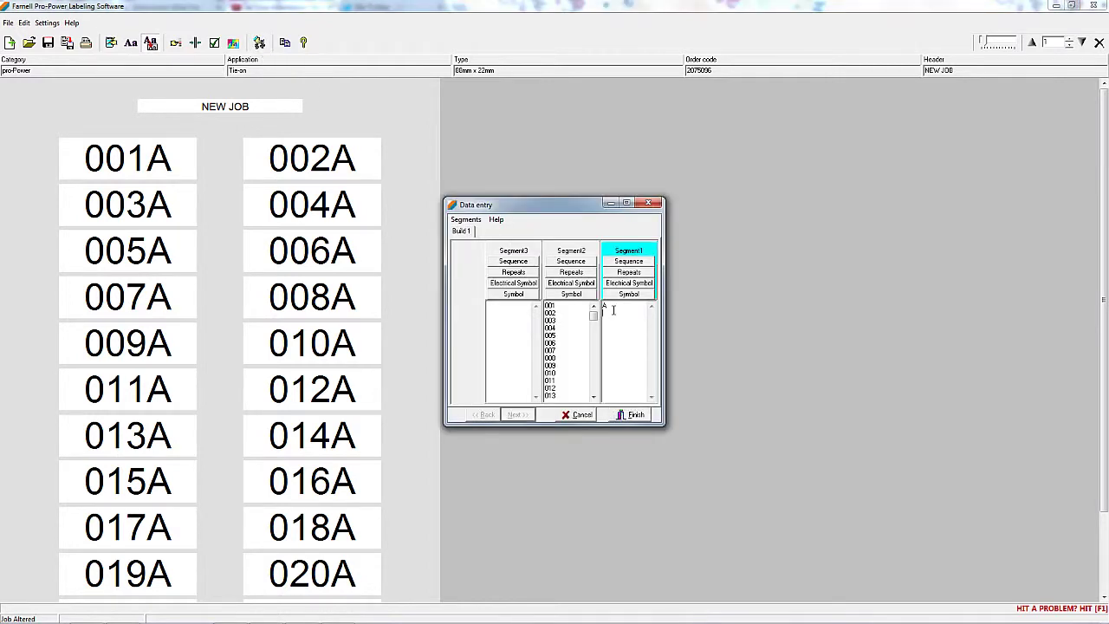
click(626, 416)
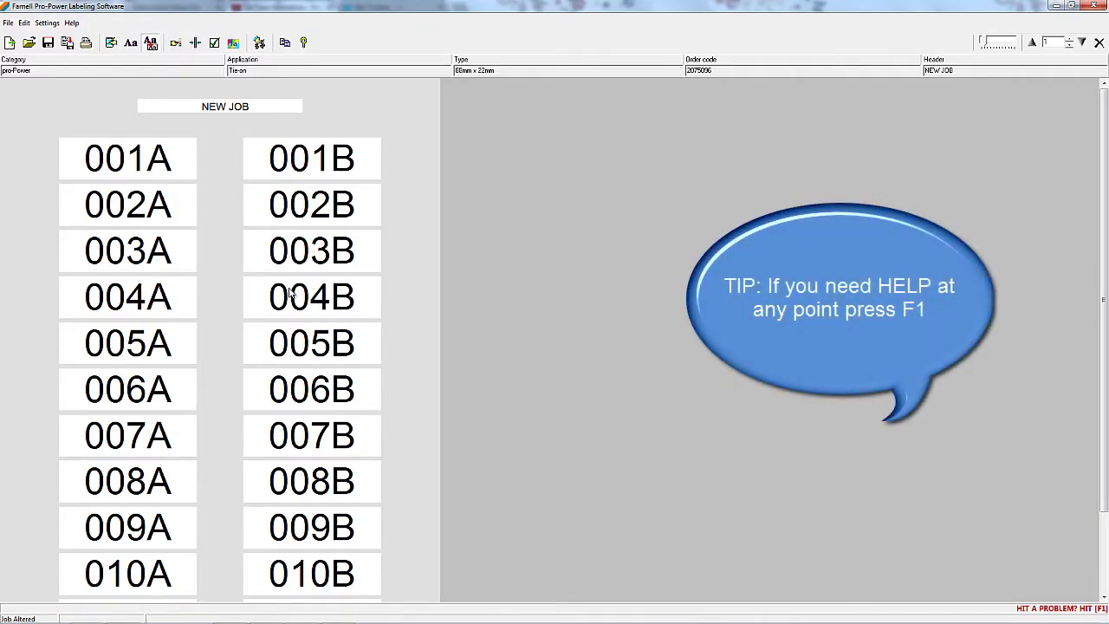
Step: Add the prefix 1/ to all labels in Segment3 and update the labels
click(255, 49)
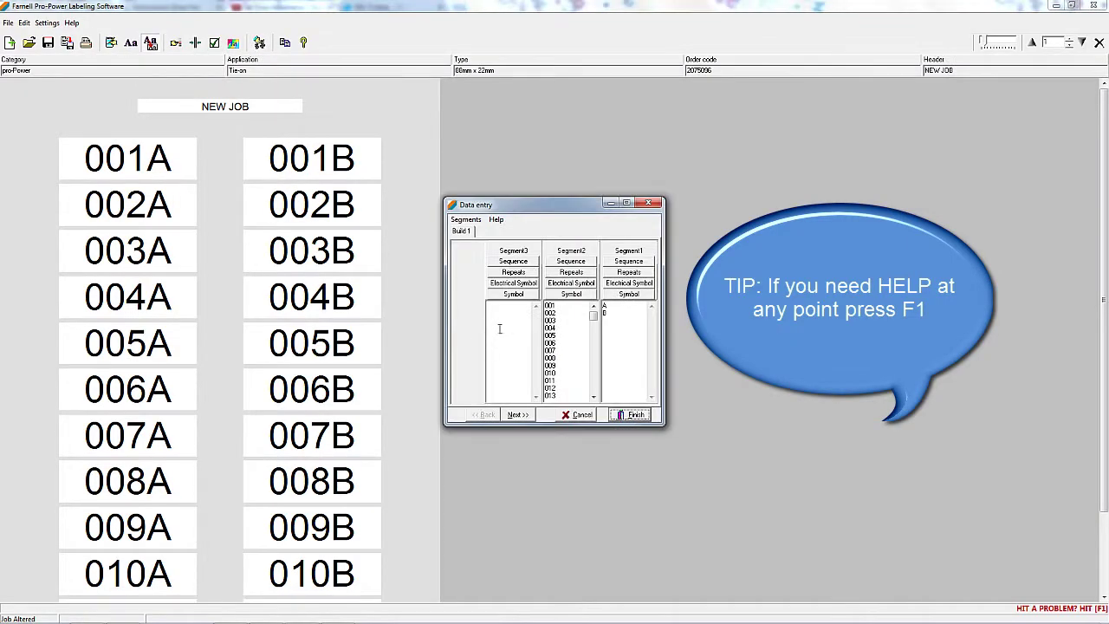
click(499, 329)
text(1)
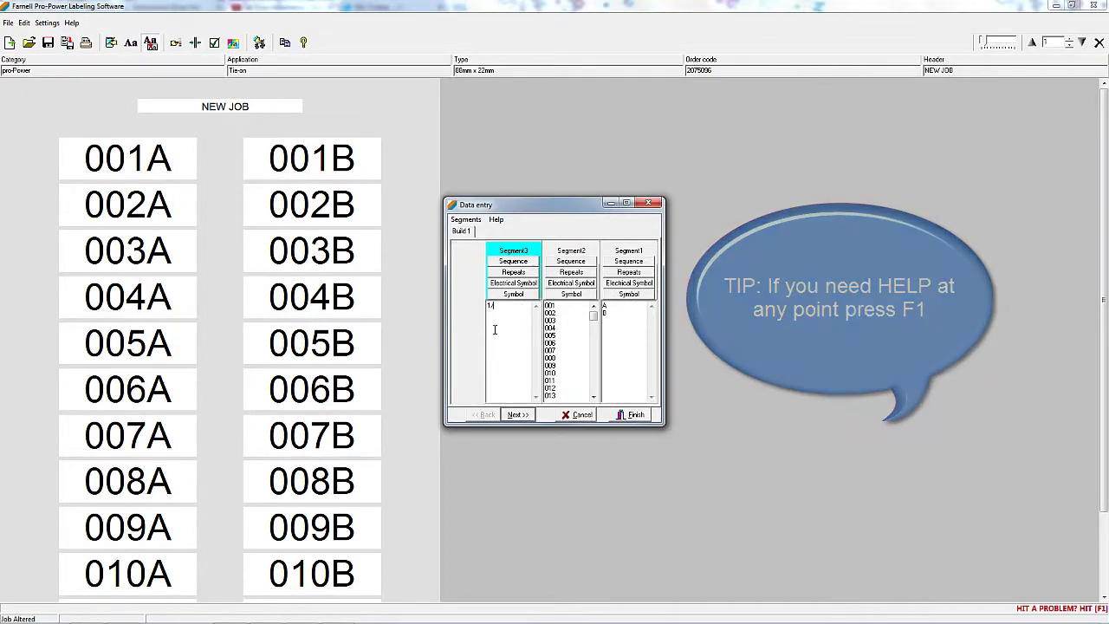
click(631, 415)
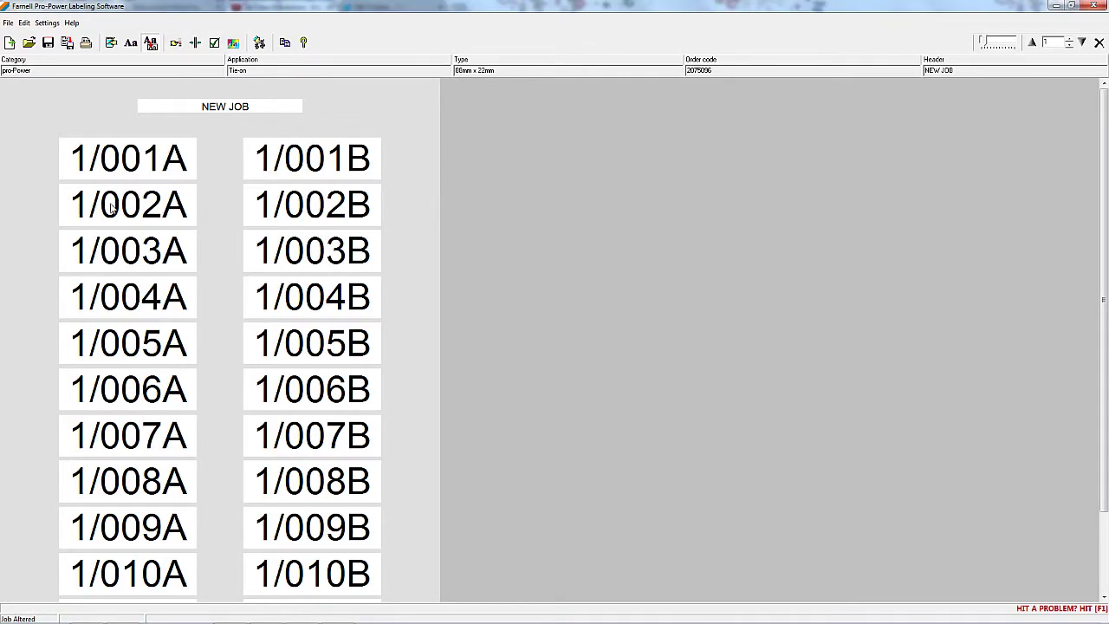
Step: Look through the label pages, return to page 1, and set the label font to Bauhaus 93
click(1070, 49)
click(1070, 49)
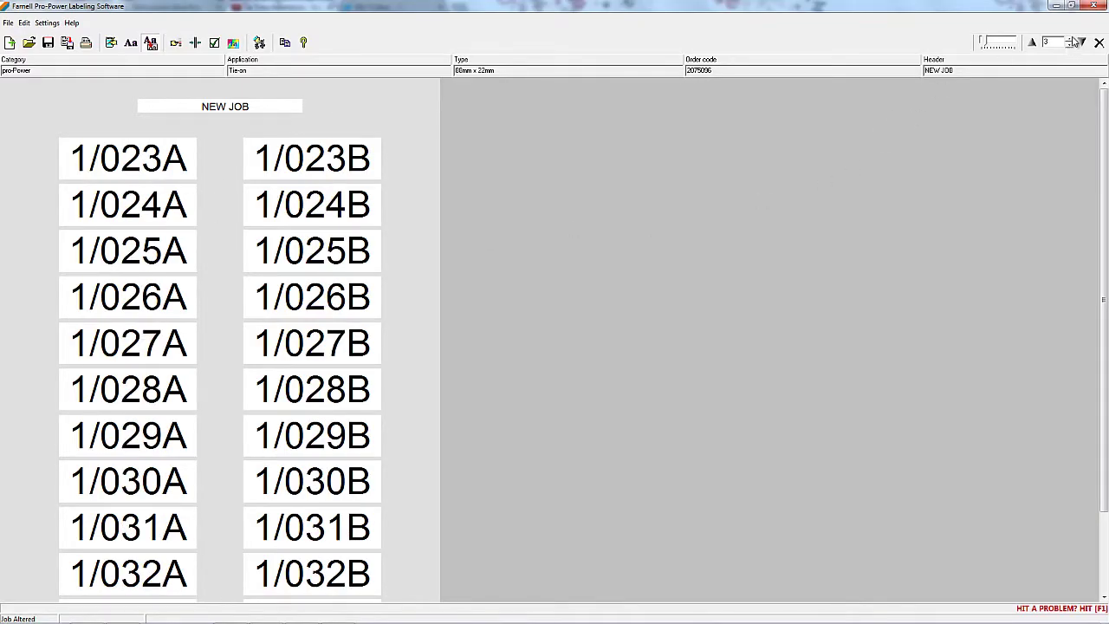
click(1071, 41)
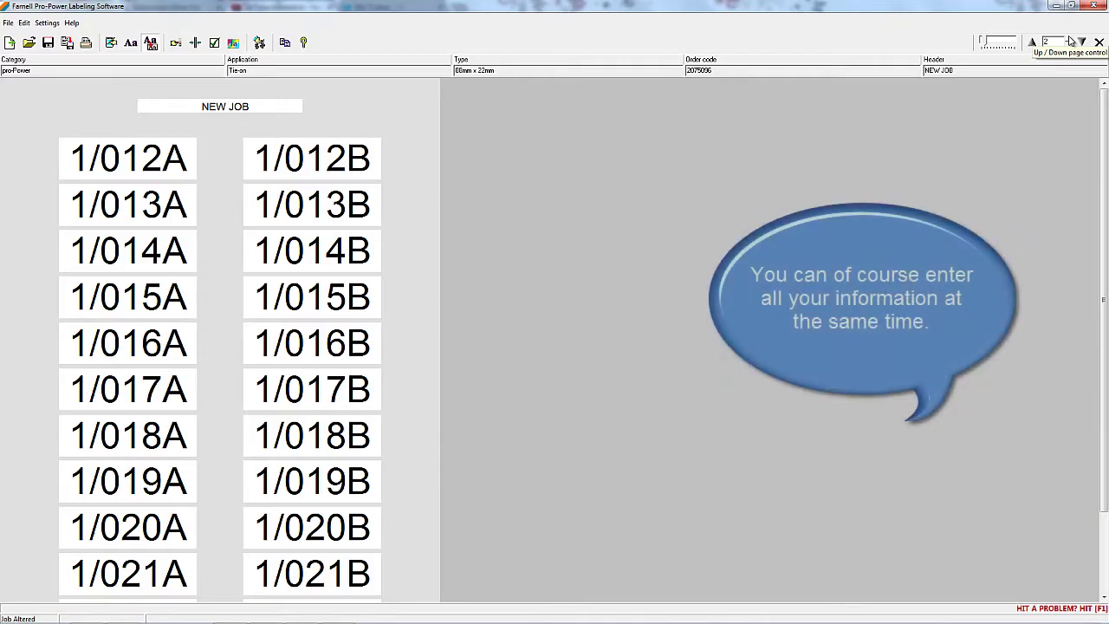
click(1071, 41)
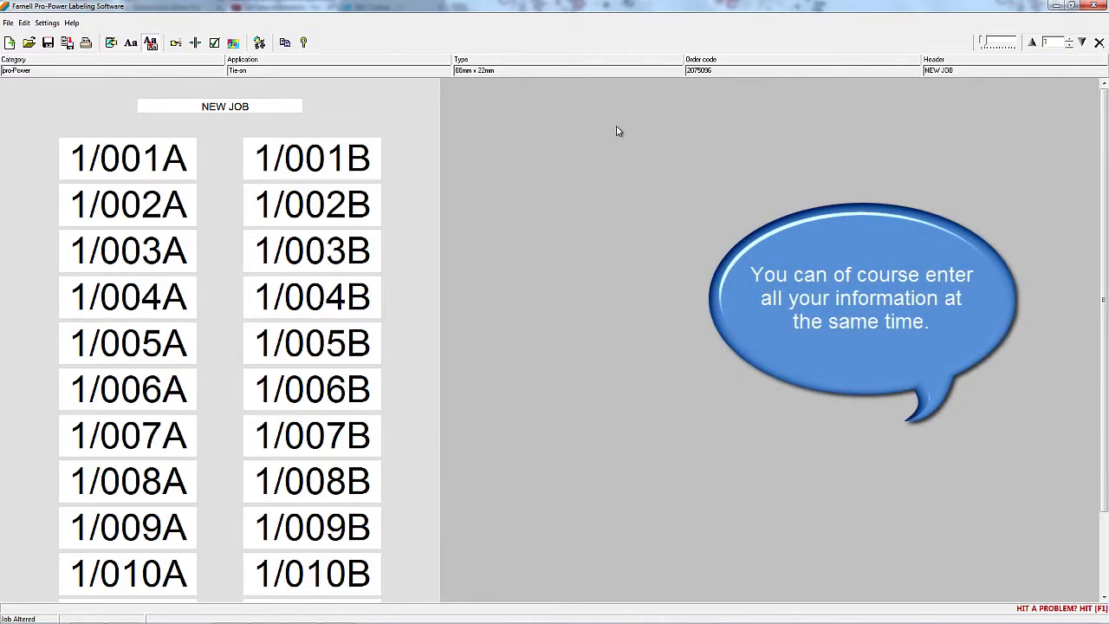
click(133, 49)
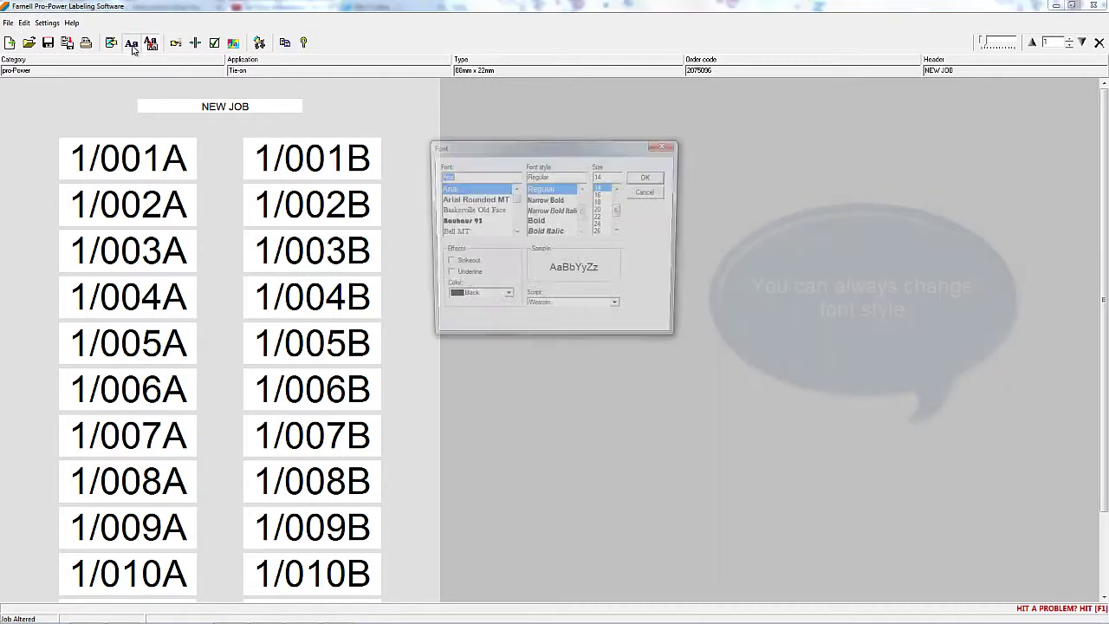
click(456, 222)
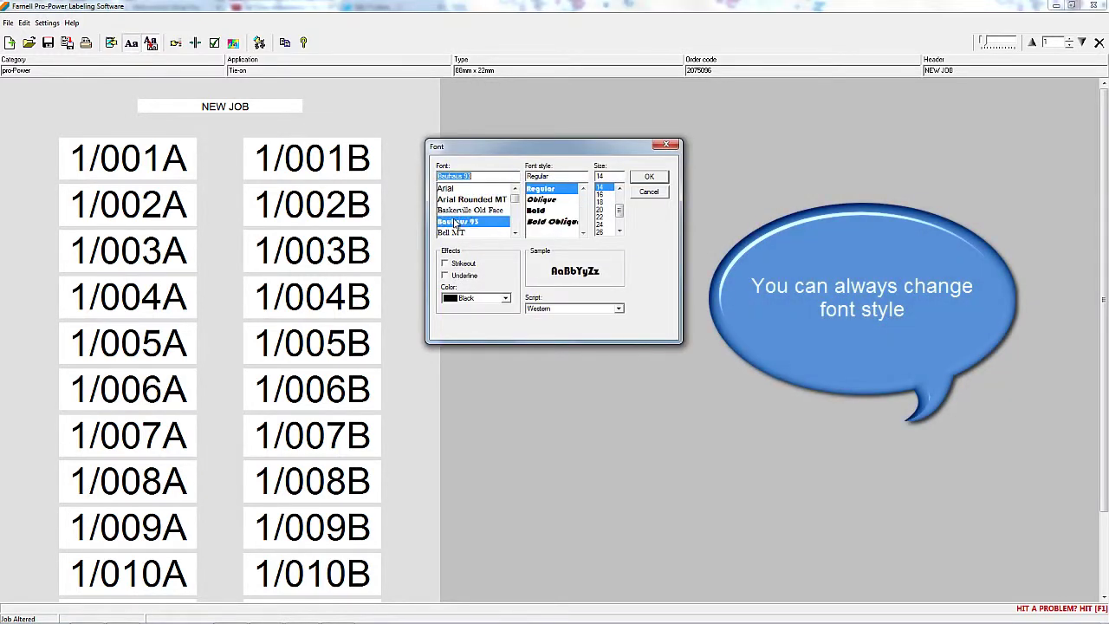
click(650, 176)
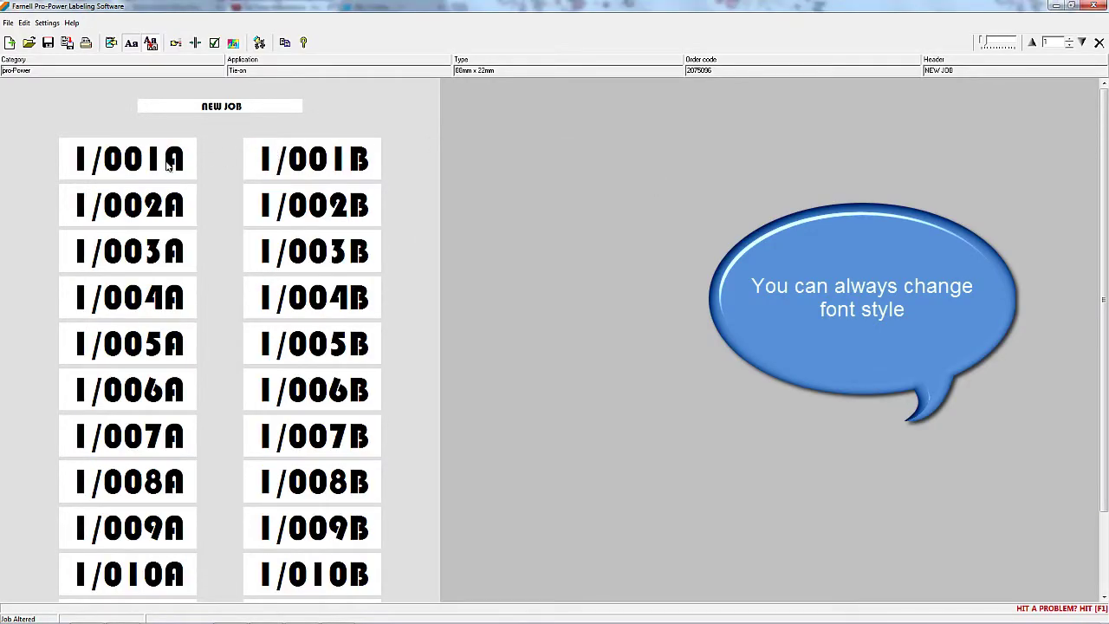
Step: Change the label font to Arial
click(131, 45)
click(514, 188)
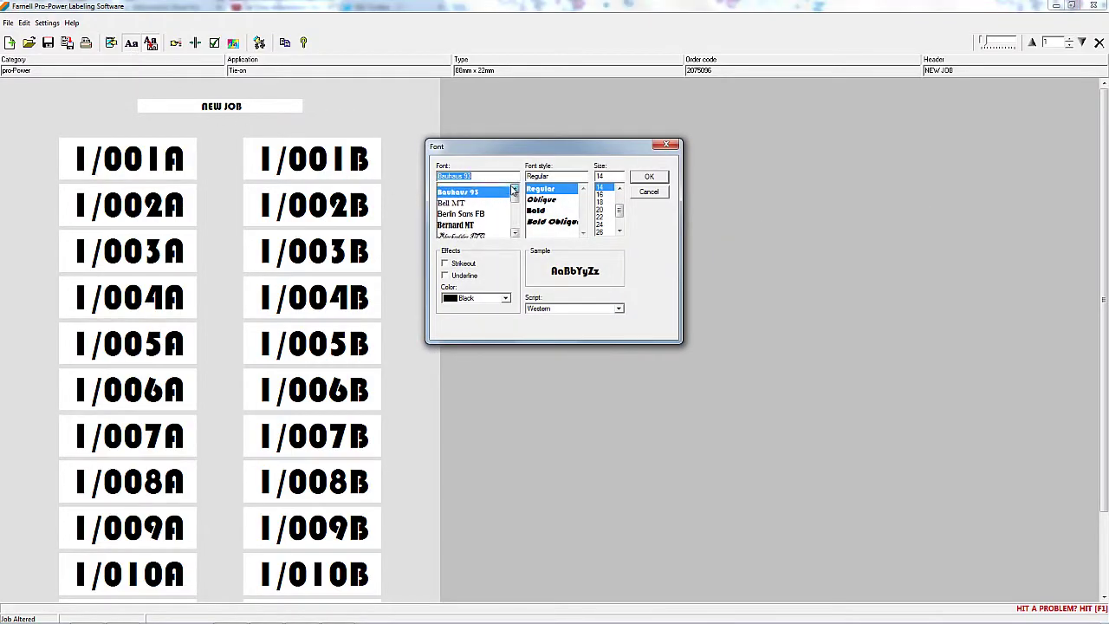
click(514, 188)
click(514, 188)
click(501, 188)
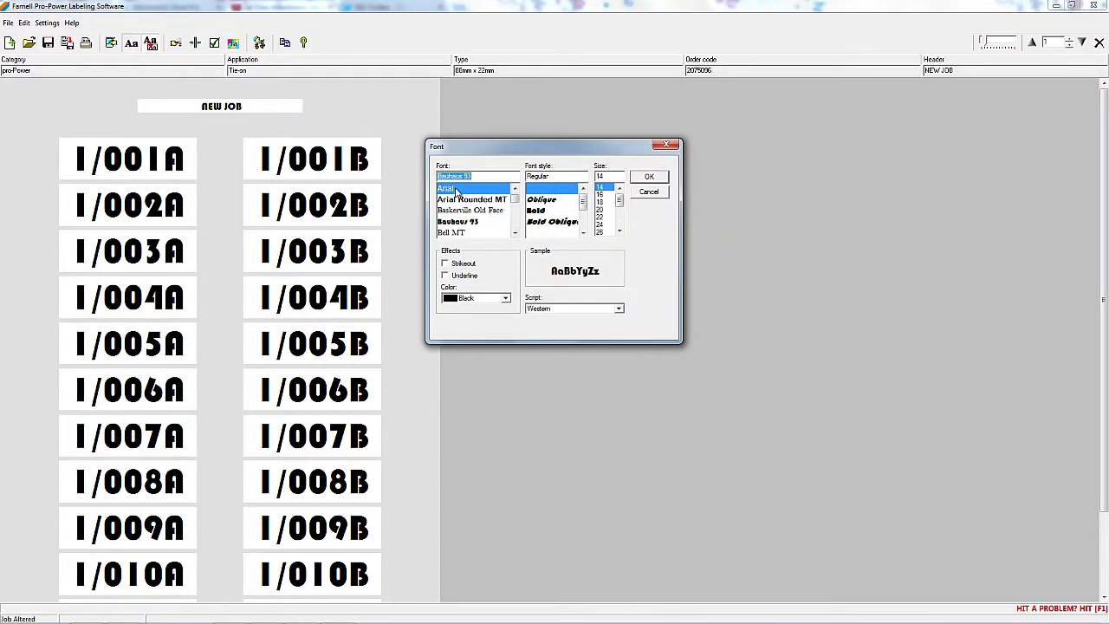
click(647, 178)
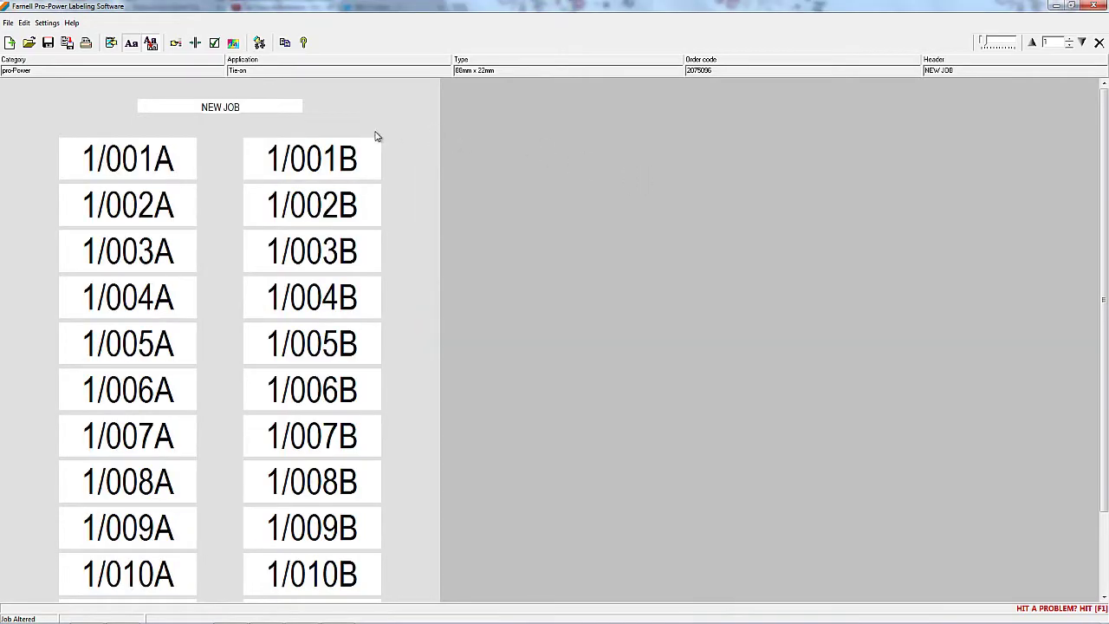
Step: Set the label font to Arial Rounded MT in Bold style
click(128, 43)
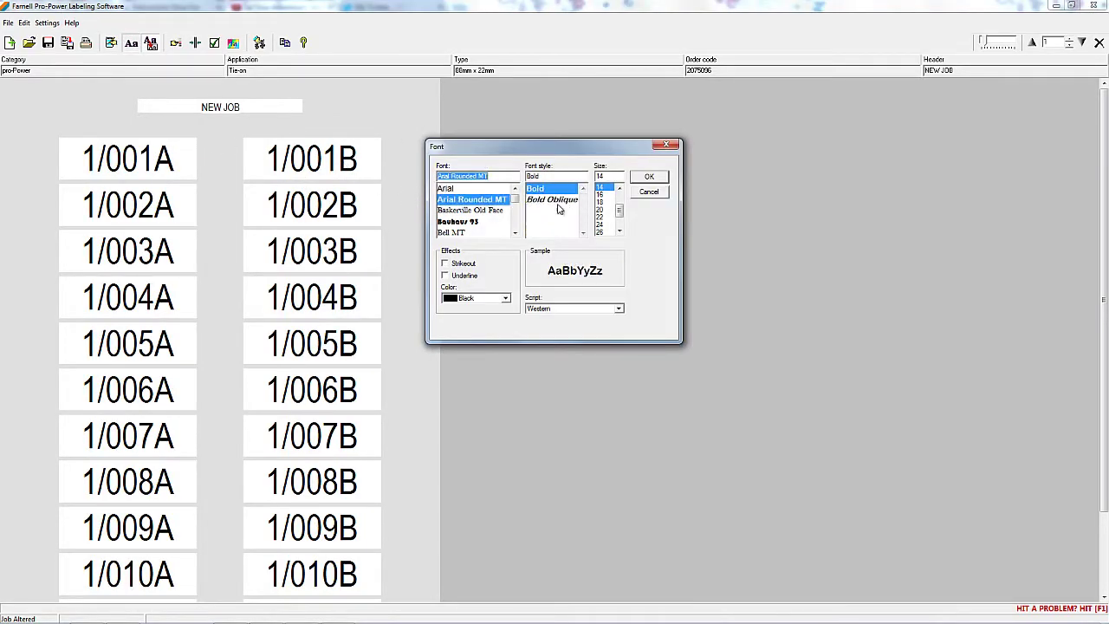
click(643, 177)
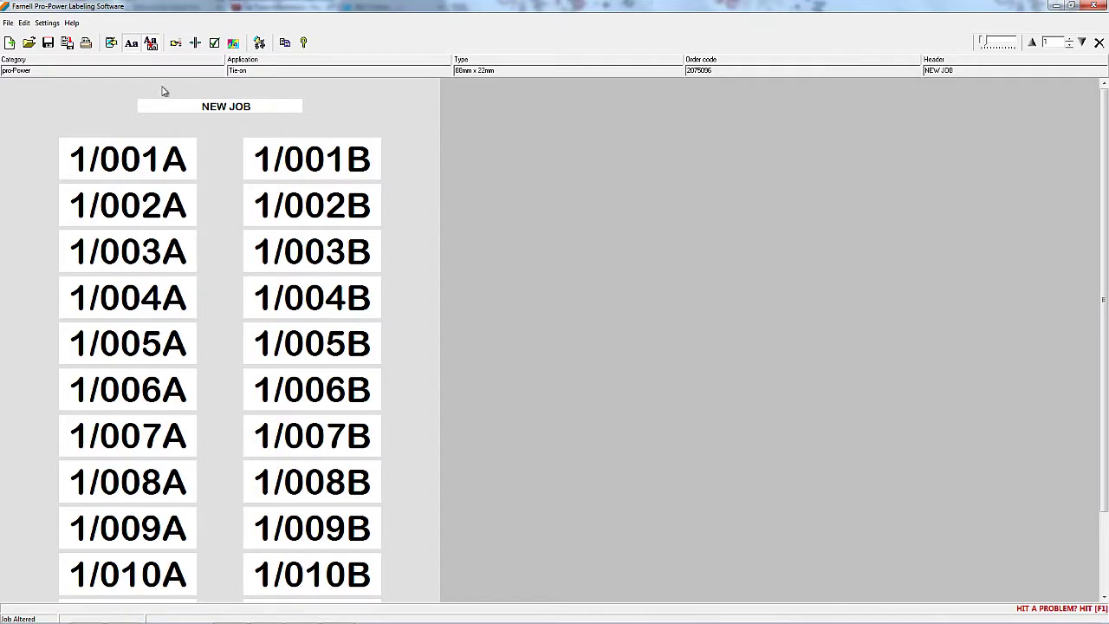
Step: Change the label font to Arial in Regular style
click(130, 44)
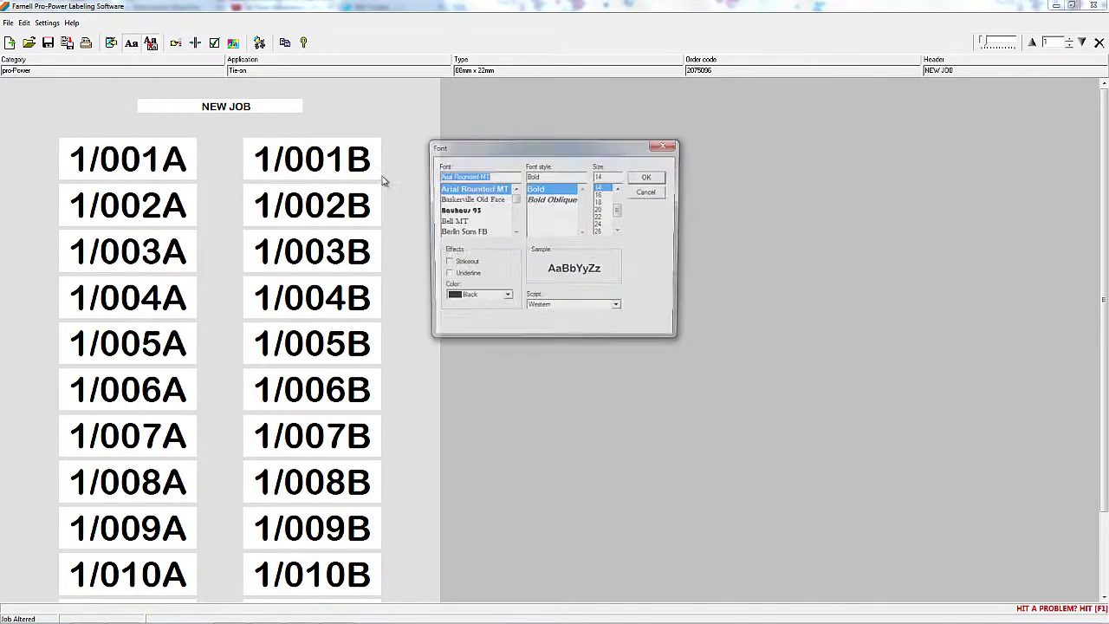
click(514, 189)
click(515, 189)
click(515, 189)
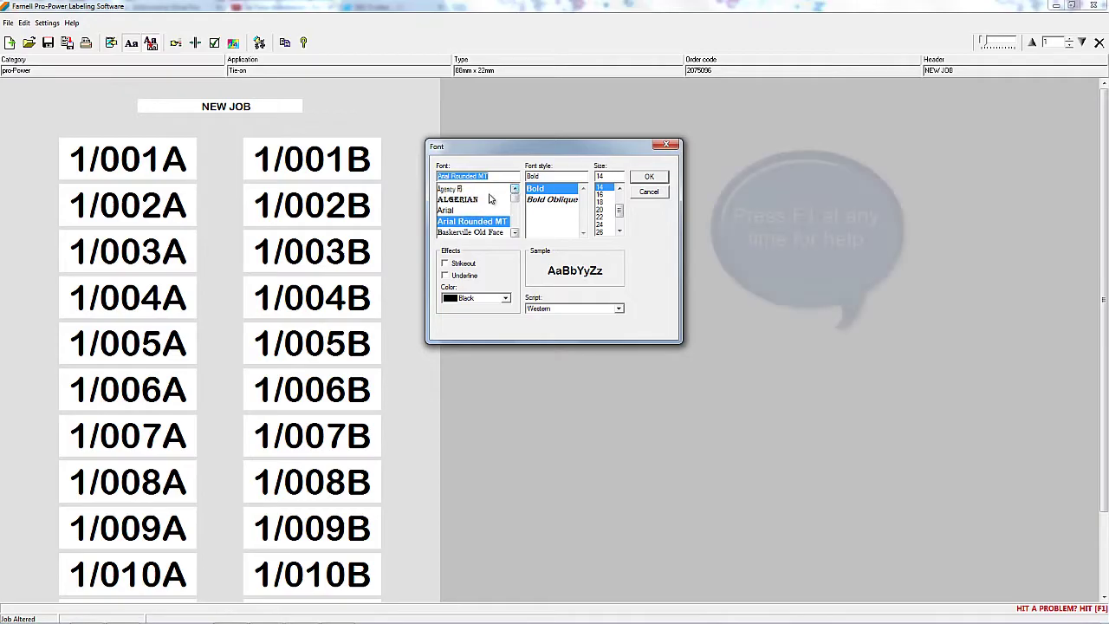
click(447, 211)
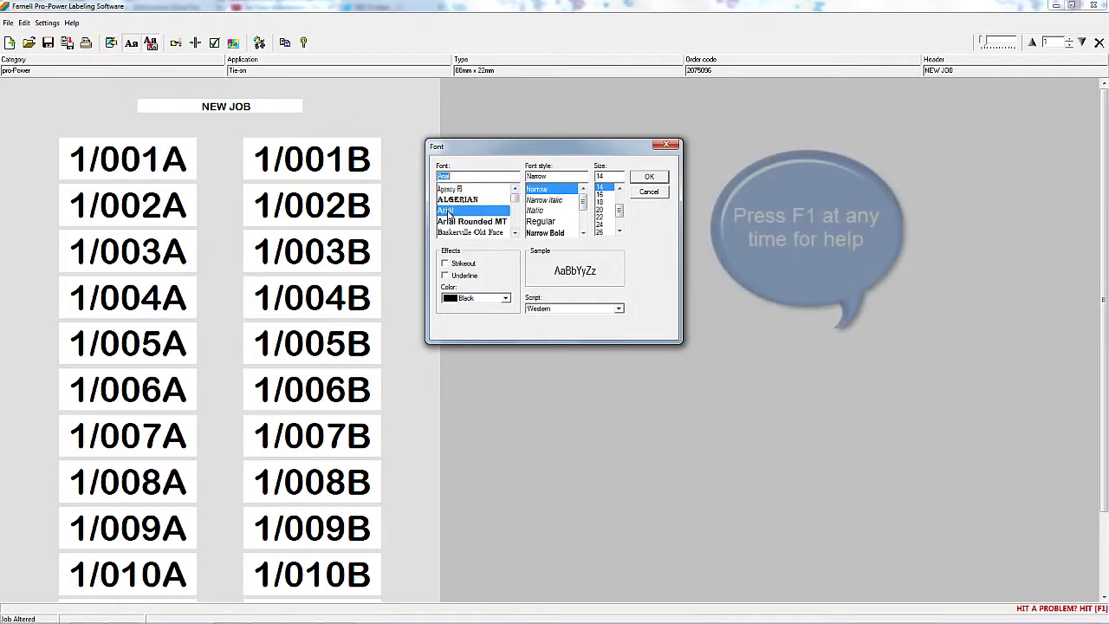
click(541, 221)
click(650, 179)
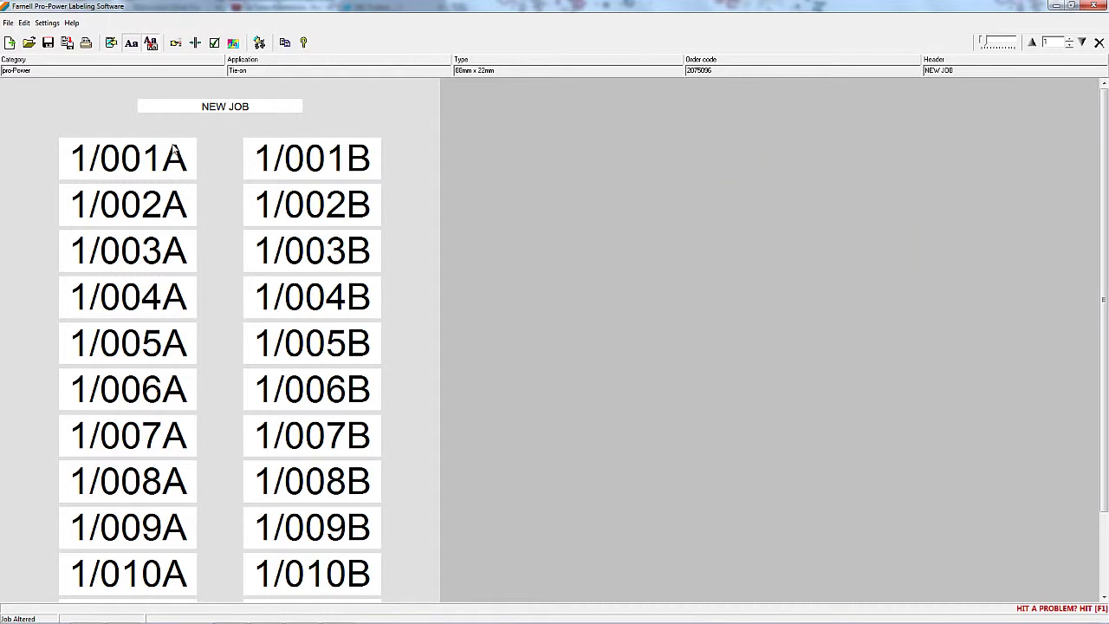
Step: Turn off automatic text sizing for the labels and set the font size to 16
click(151, 47)
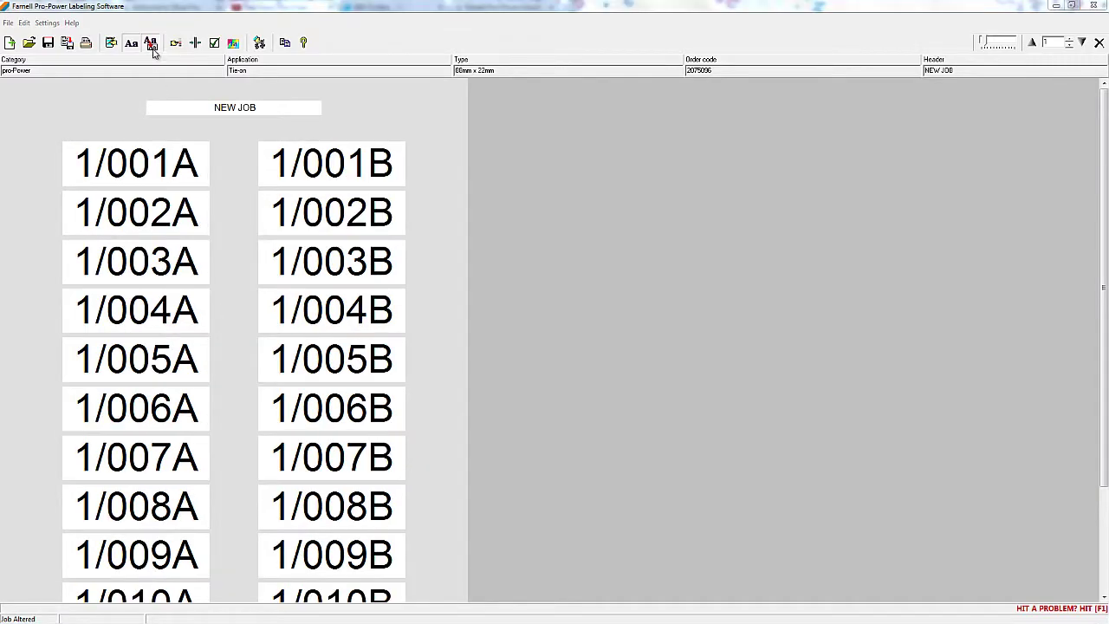
click(152, 48)
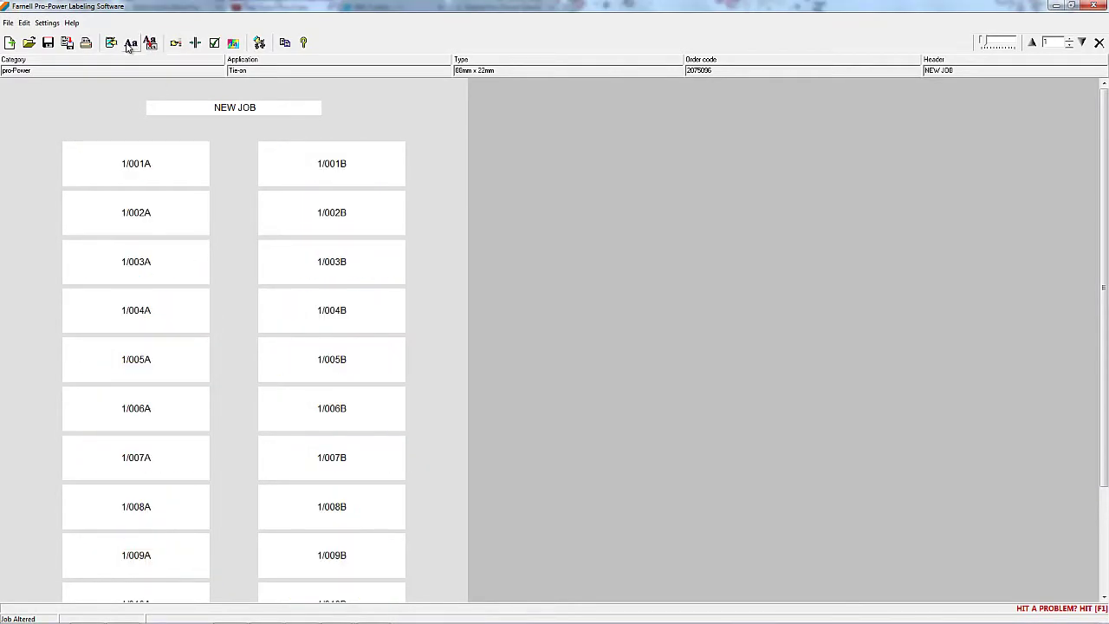
click(131, 43)
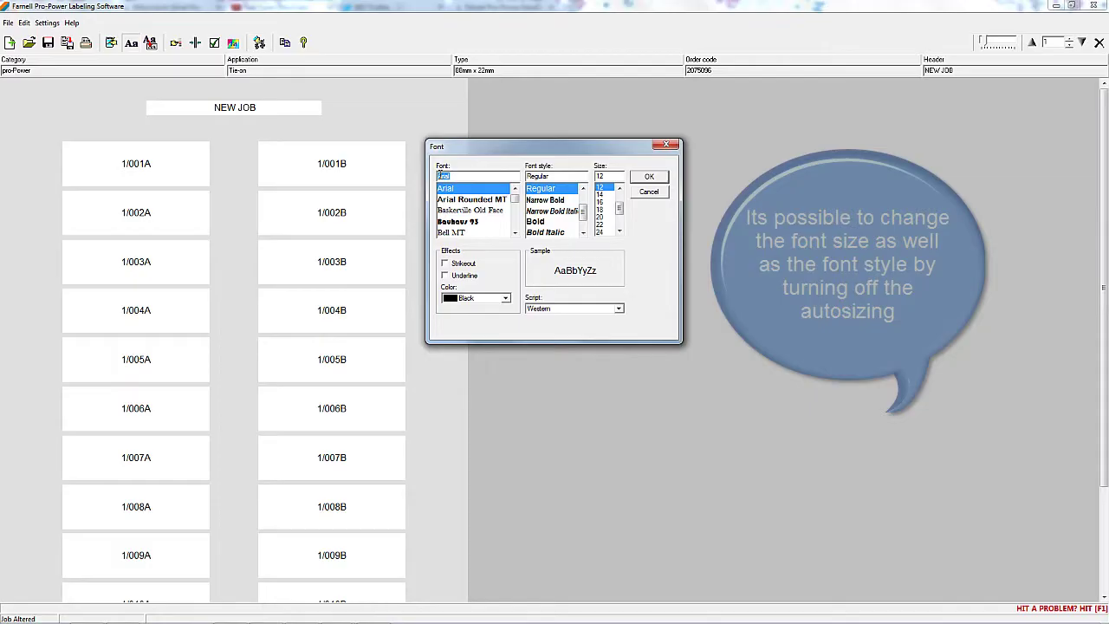
click(600, 202)
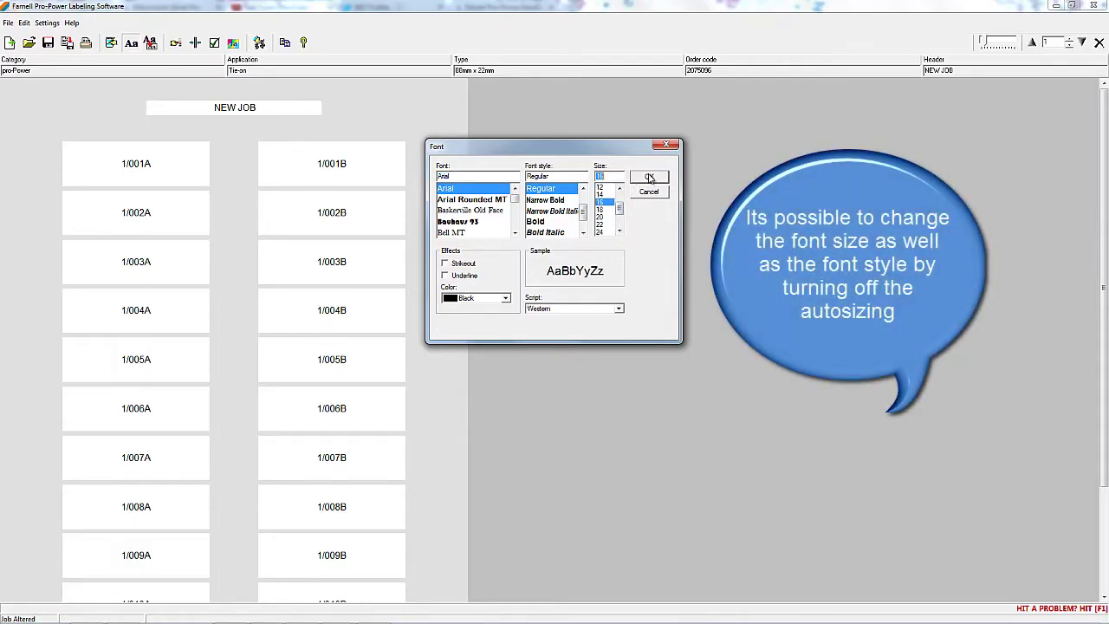
click(649, 178)
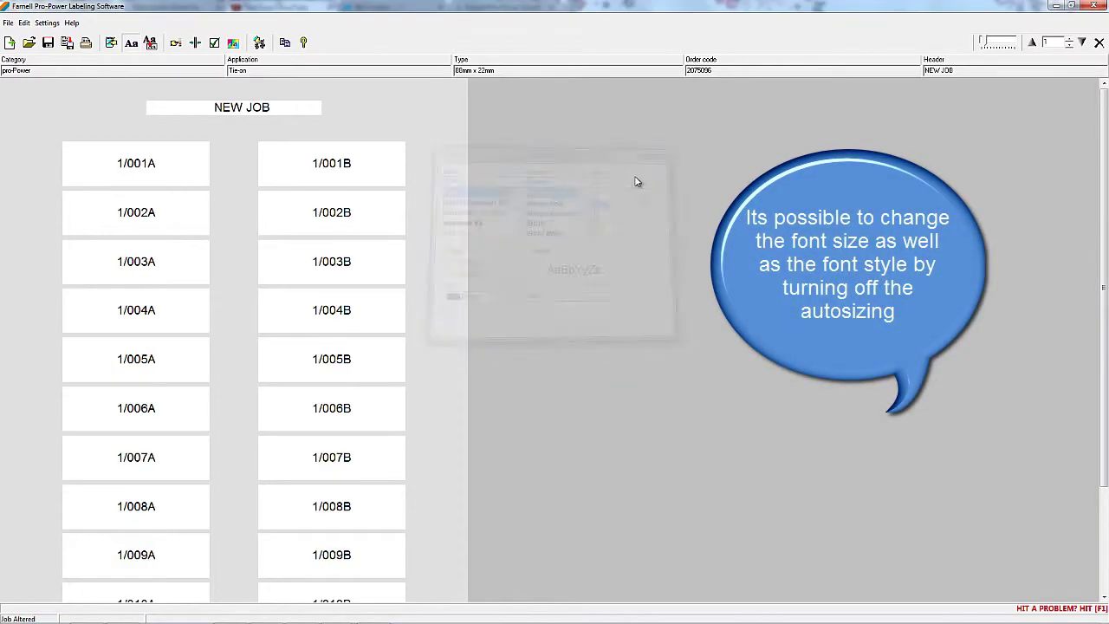
Step: Increase the label font size to 26
click(131, 45)
click(600, 225)
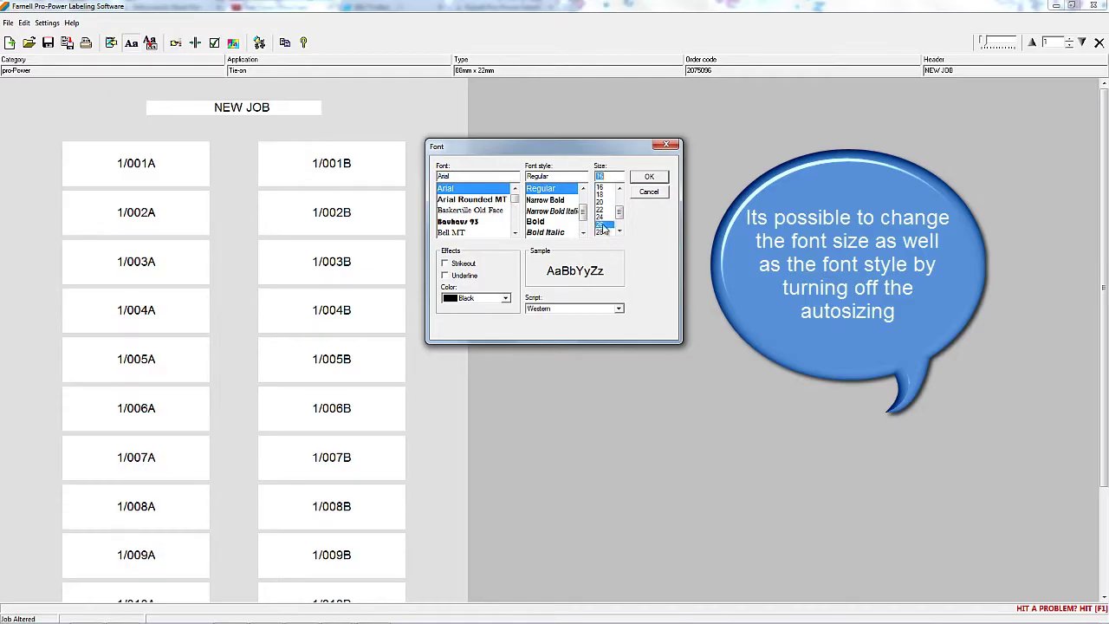
click(651, 178)
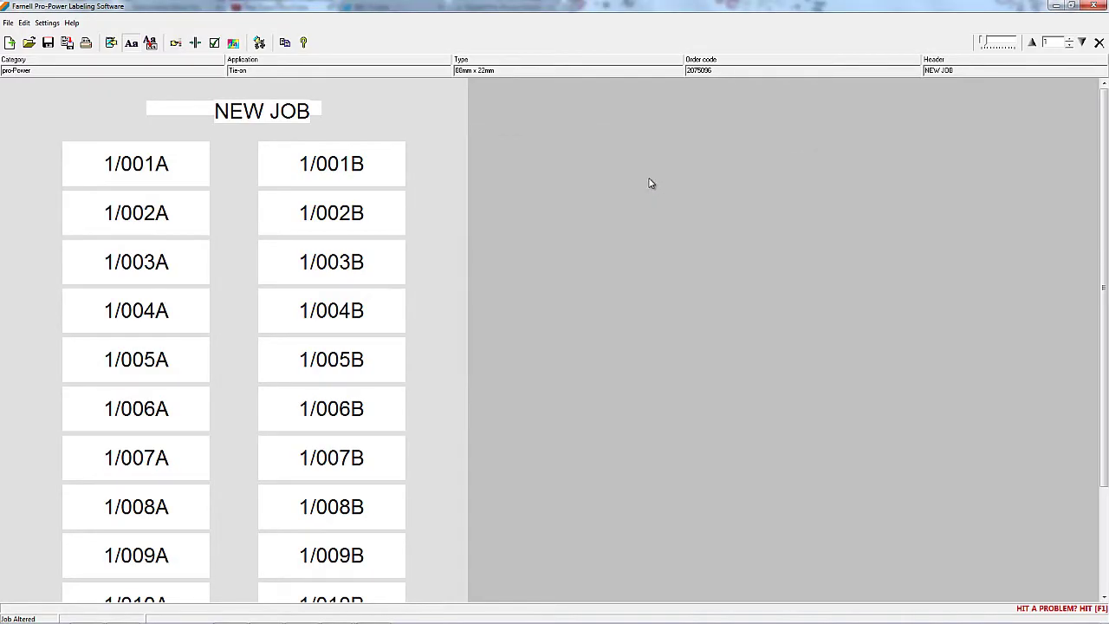
Step: Reduce the label font size to 12 and turn automatic text sizing back on
click(132, 45)
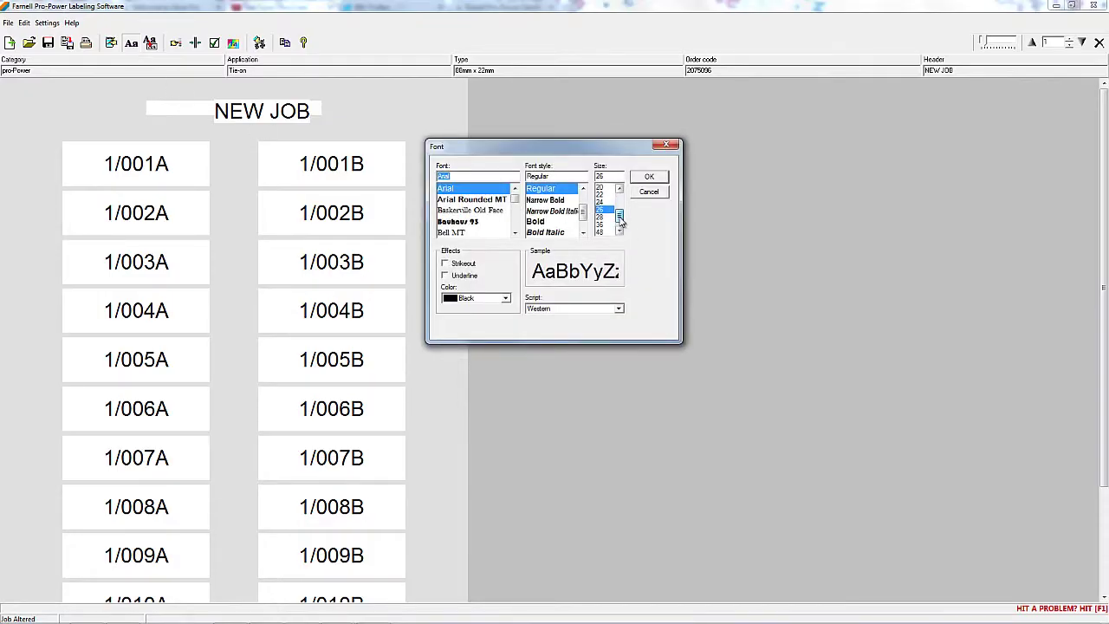
drag(621, 218, 620, 210)
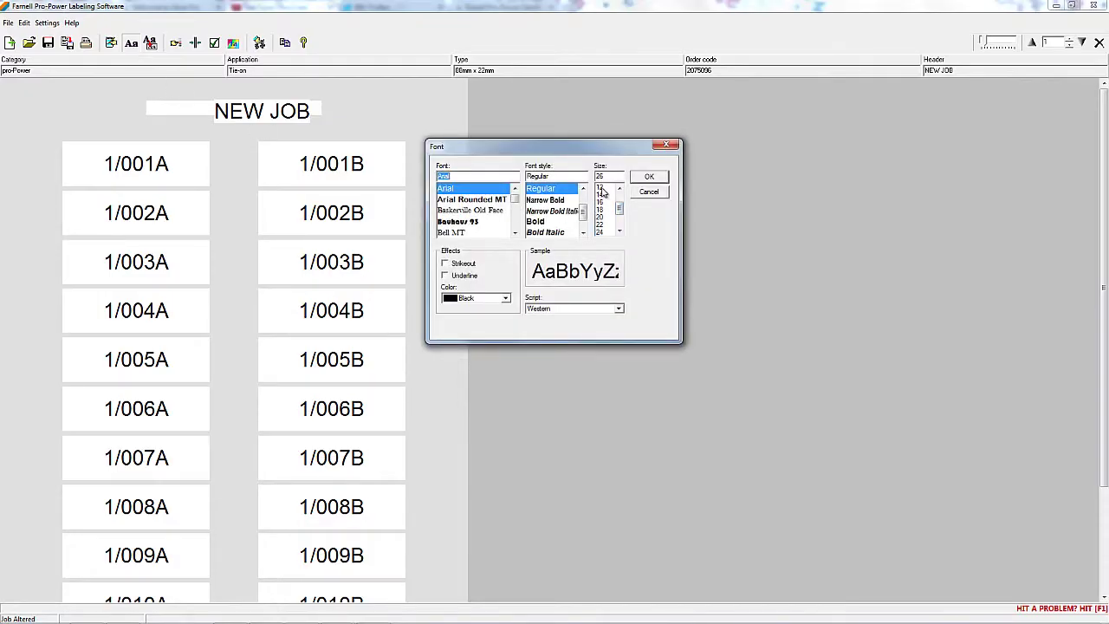
click(601, 192)
click(651, 178)
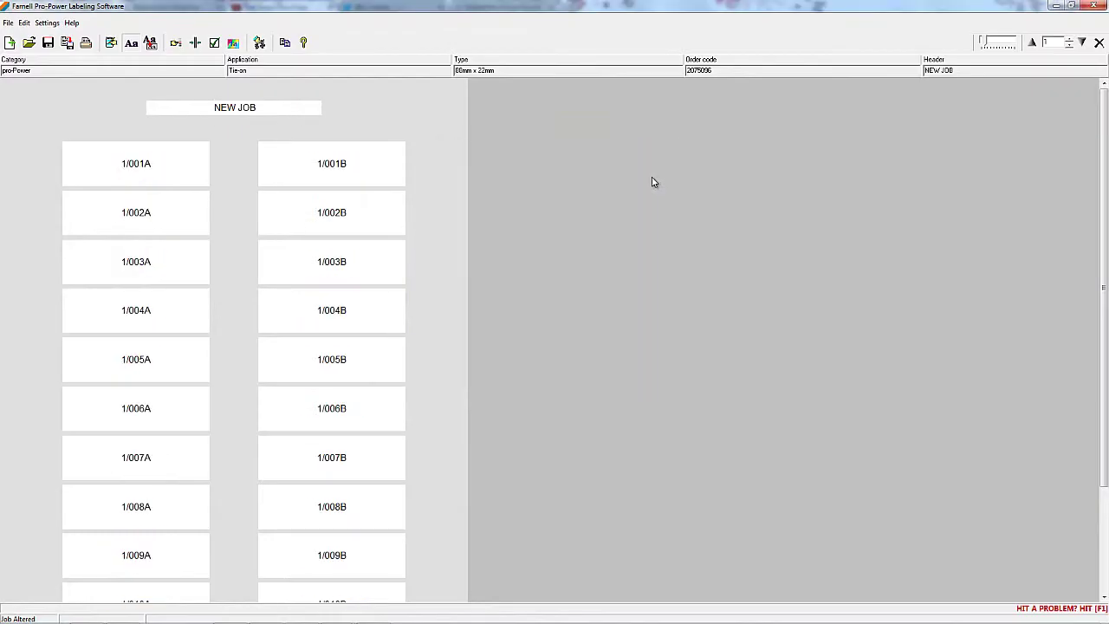
click(151, 44)
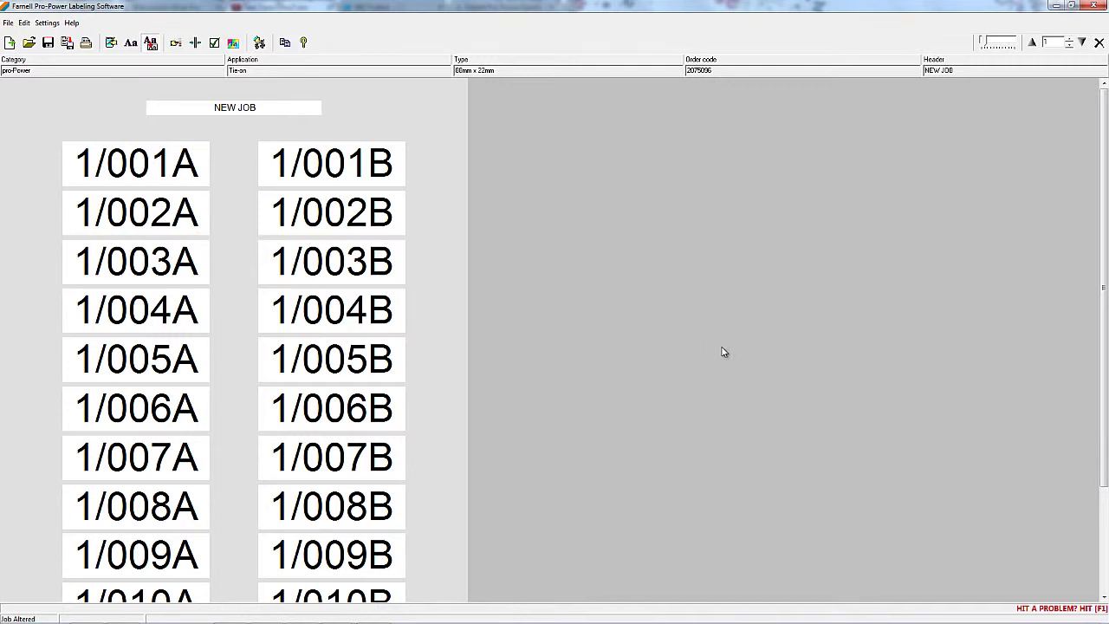
Step: Start the job at line 4 of the label sheet, then return its start position to line 1
click(176, 43)
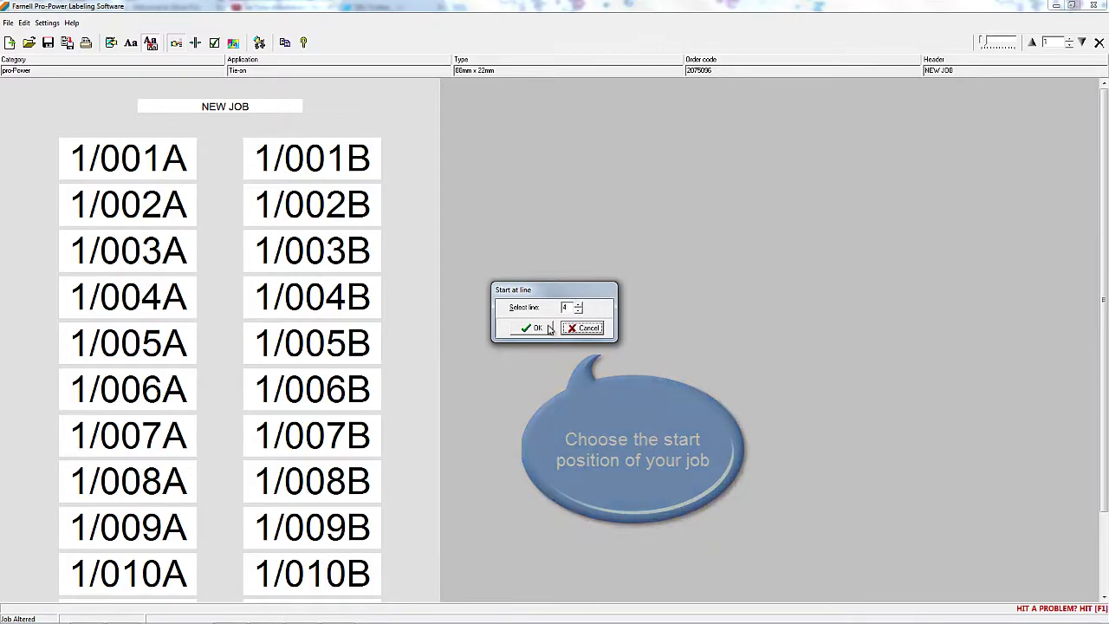
click(546, 328)
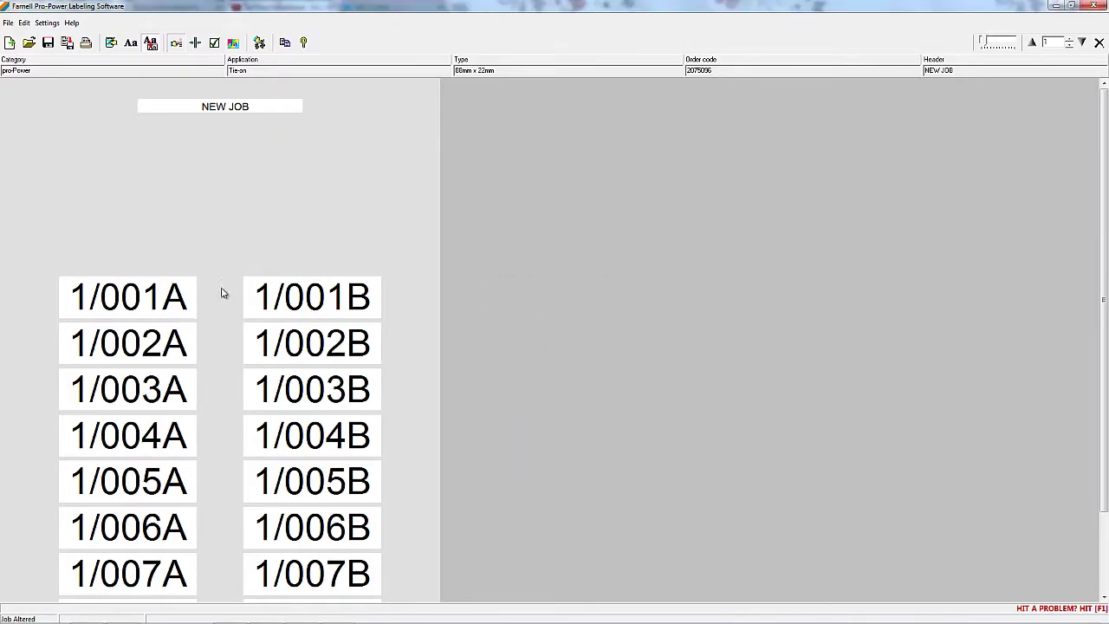
click(176, 44)
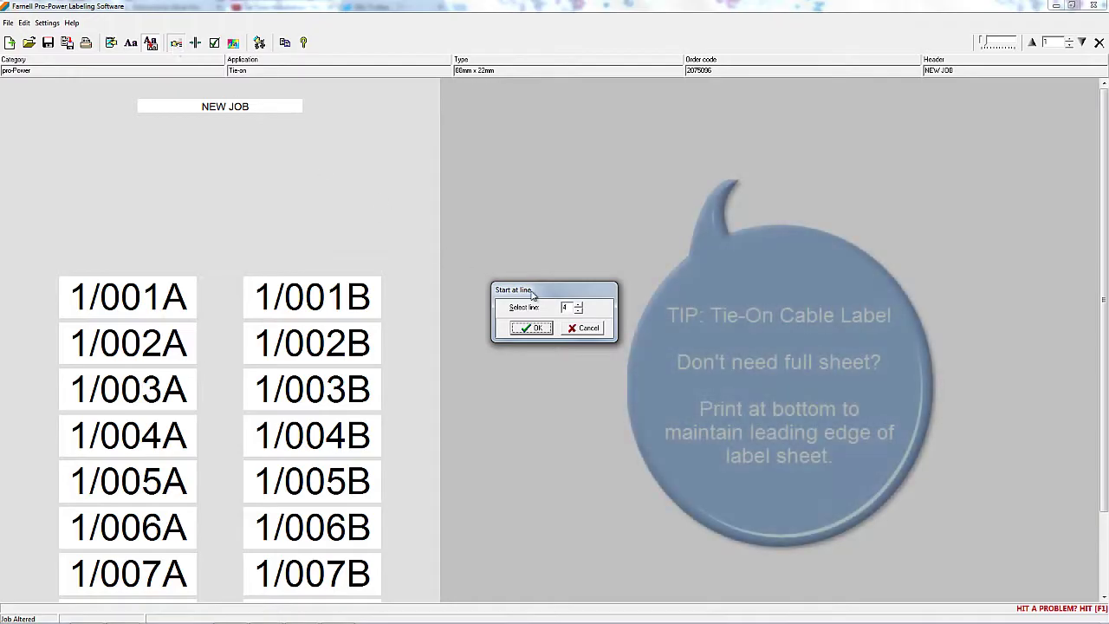
click(578, 311)
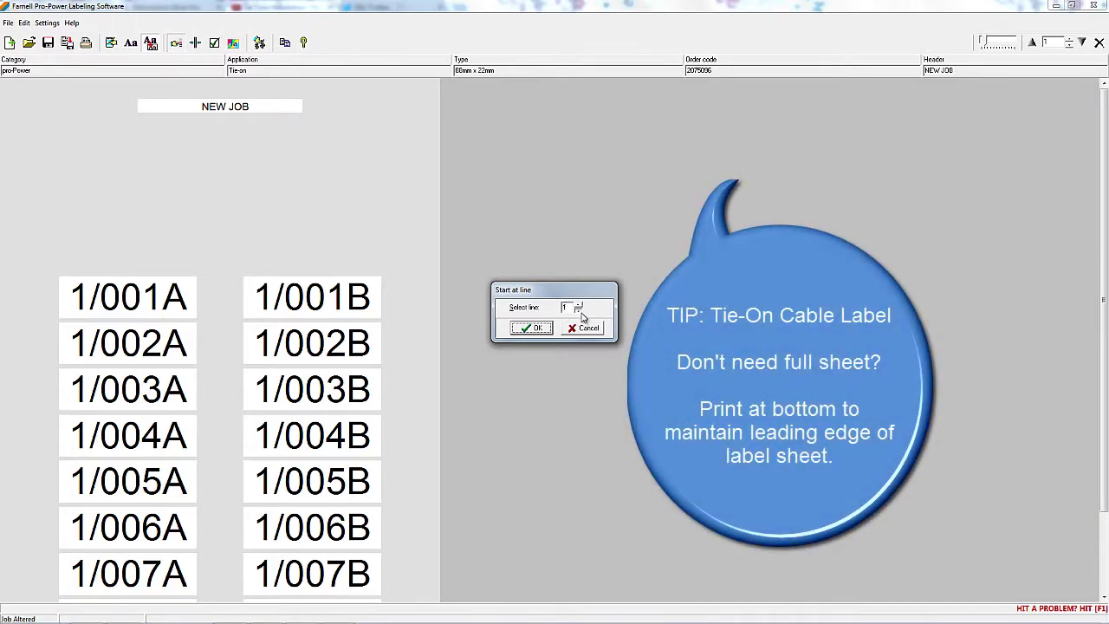
click(523, 327)
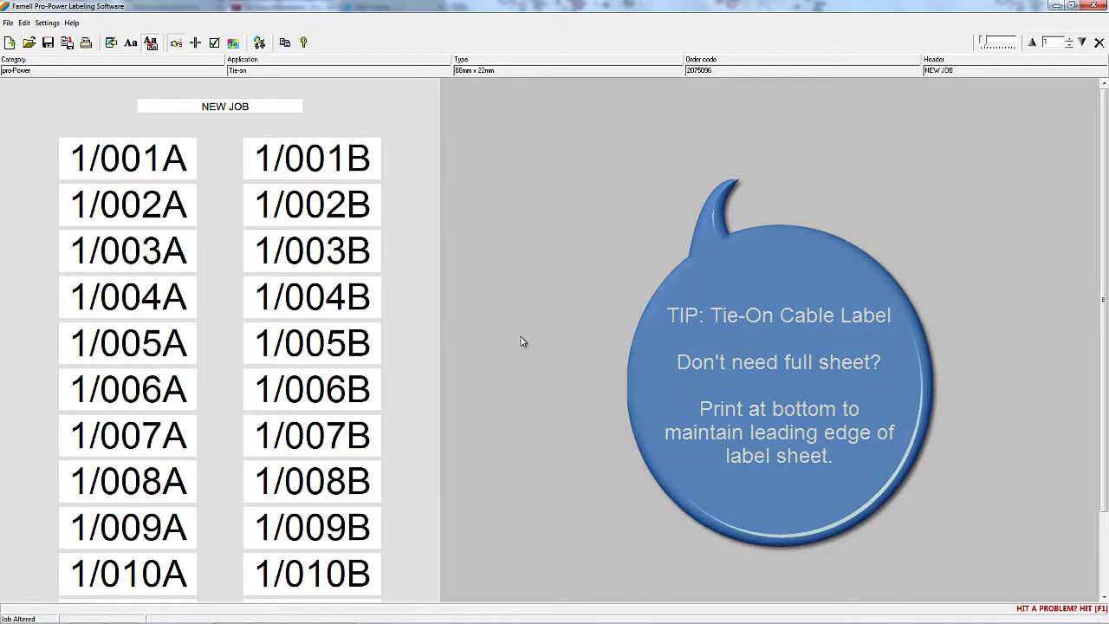
Step: Add job notes beginning with "JOB NOTES CAN GO" to the job and save them
click(9, 23)
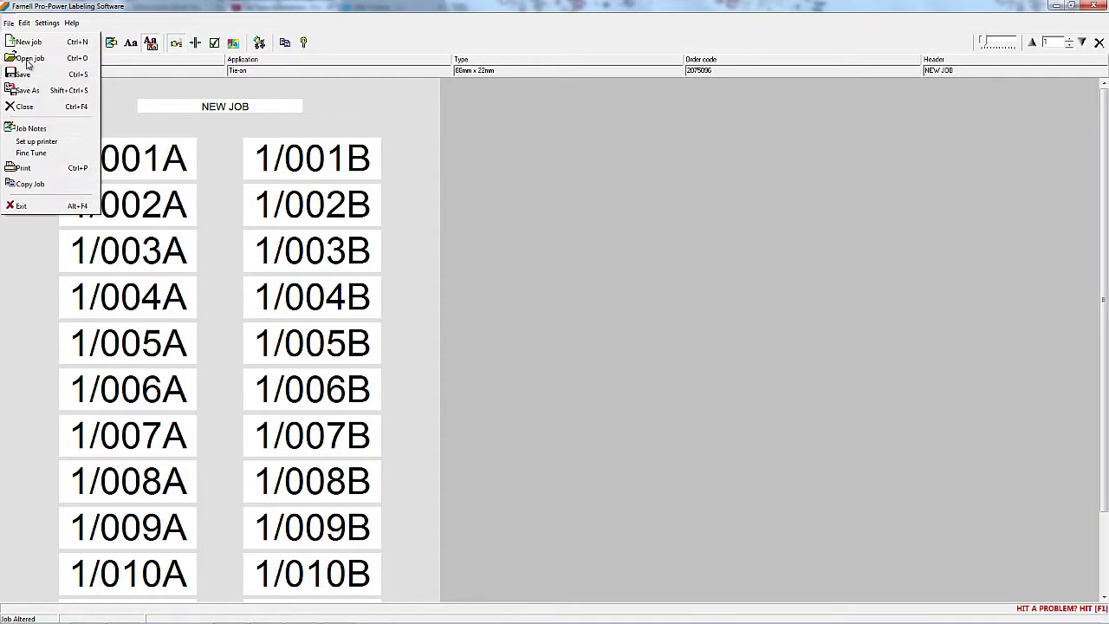
click(42, 128)
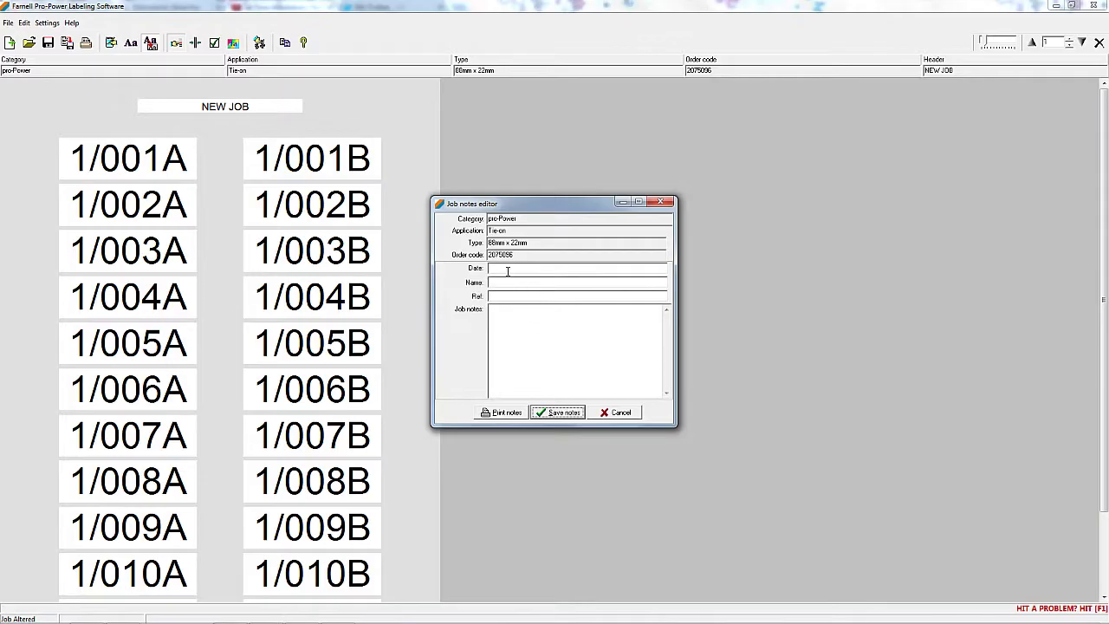
click(510, 309)
text(JOH)
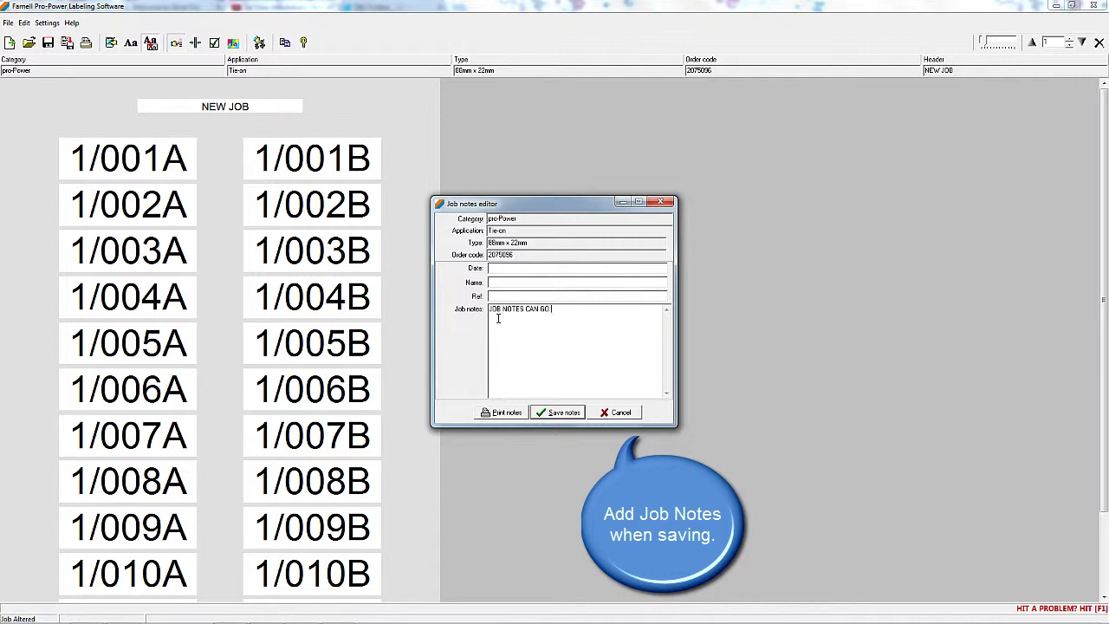
click(568, 413)
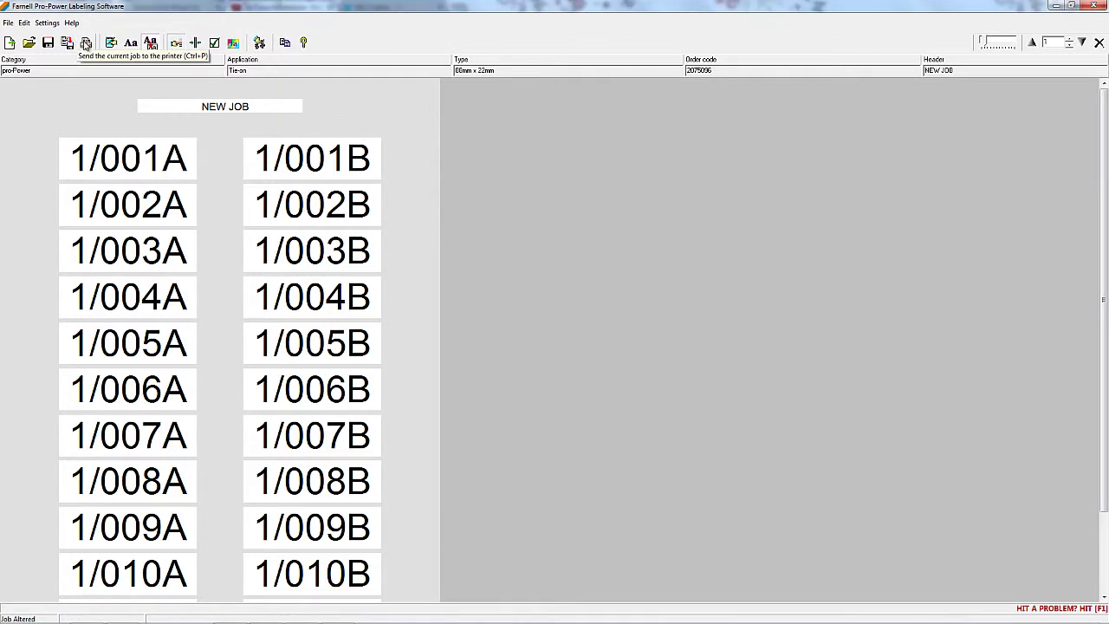
Step: Open the print settings for the current job and choose the HP LaserJet Professional P1102 (Copy 1) printer
click(86, 43)
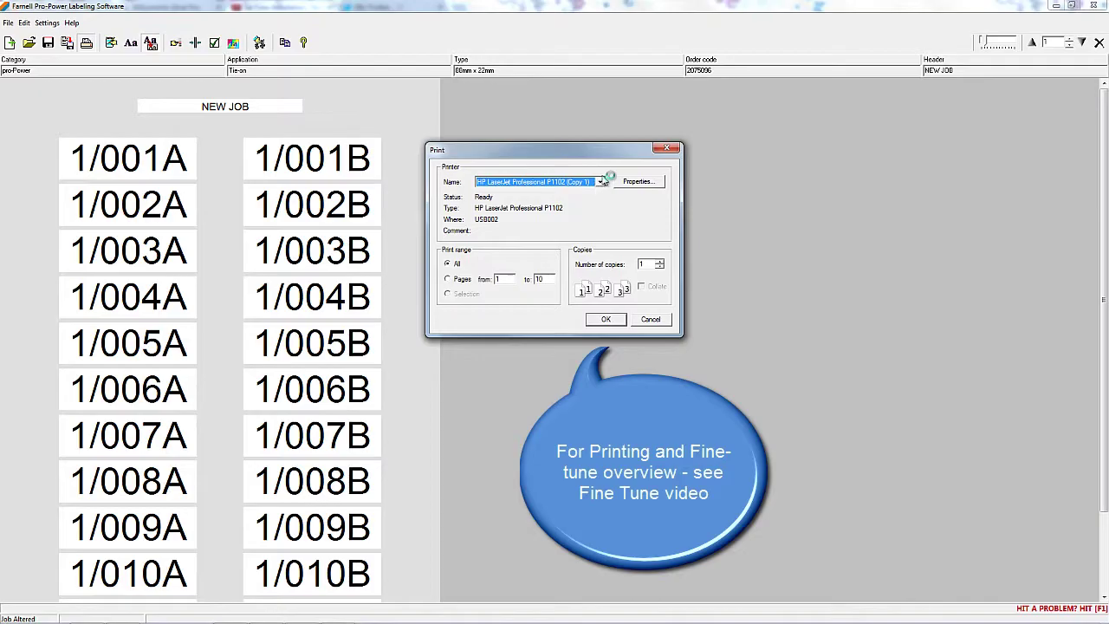
click(602, 182)
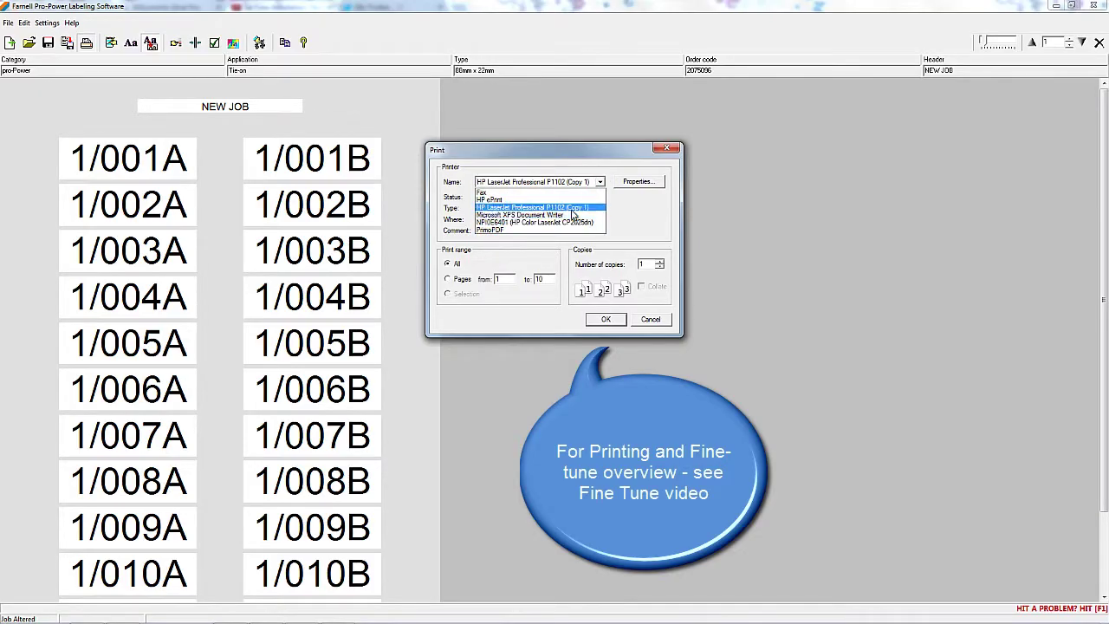
click(572, 211)
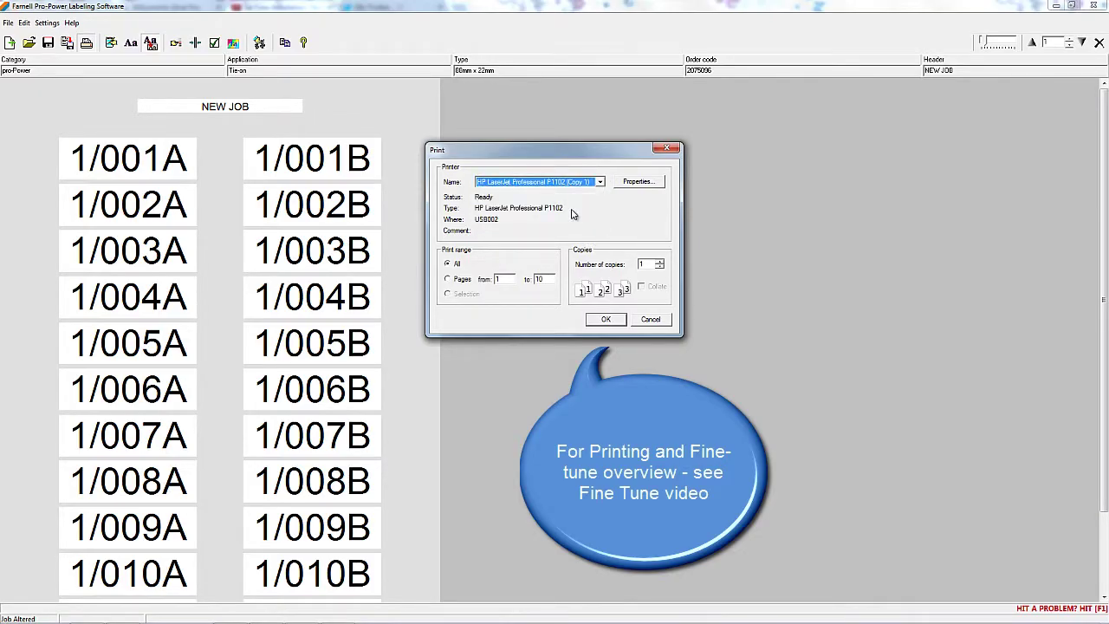